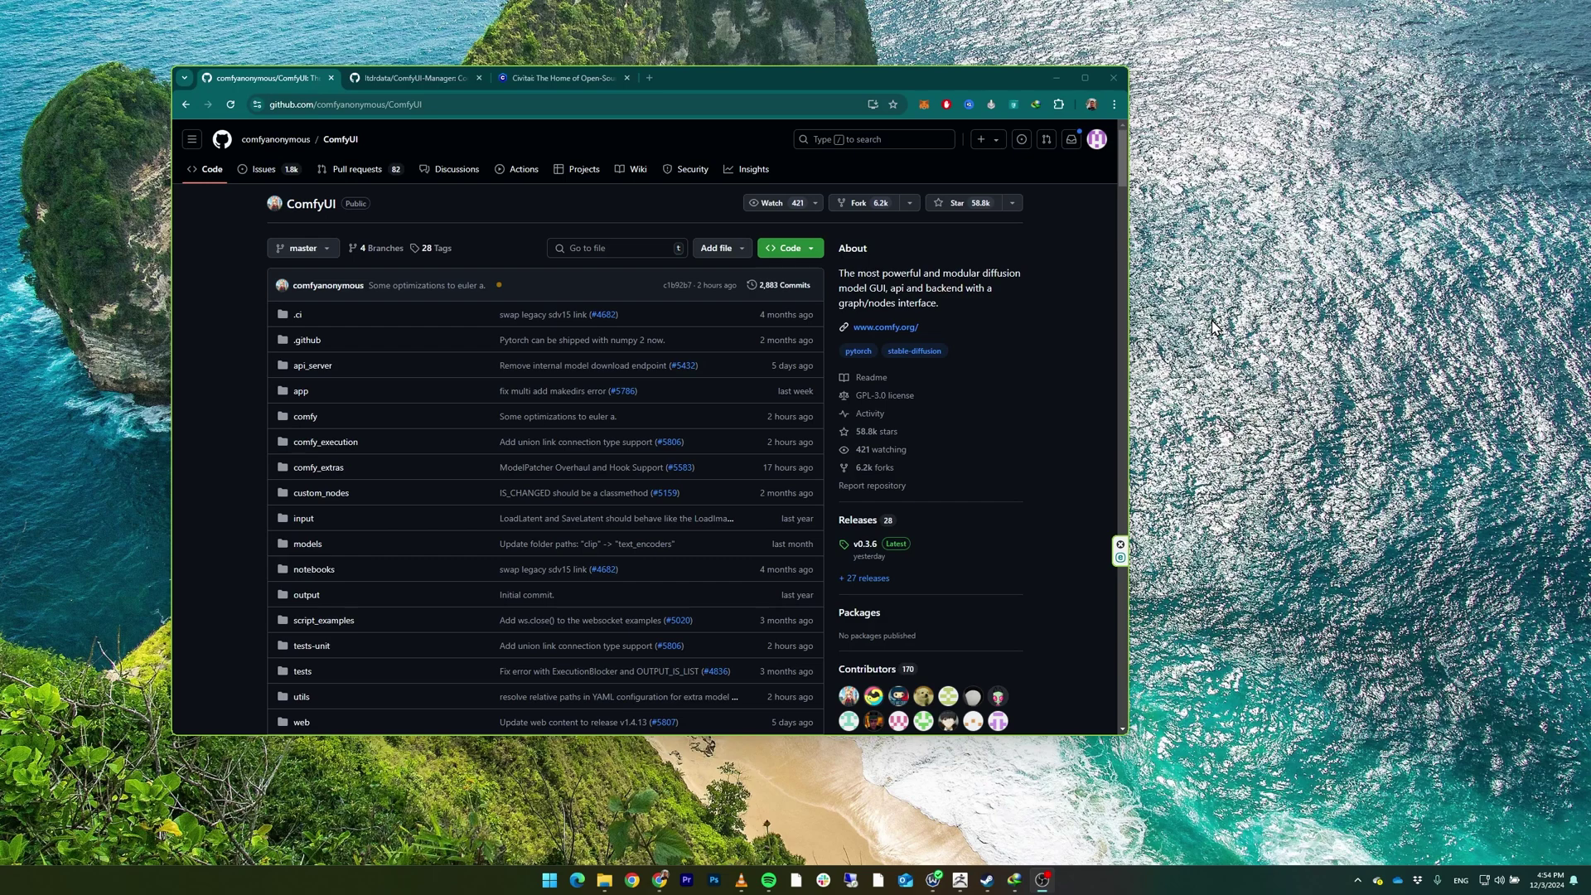
- Review the ComfyUI repository's Code clone options, including the GitHub CLI command, then close them
click(790, 248)
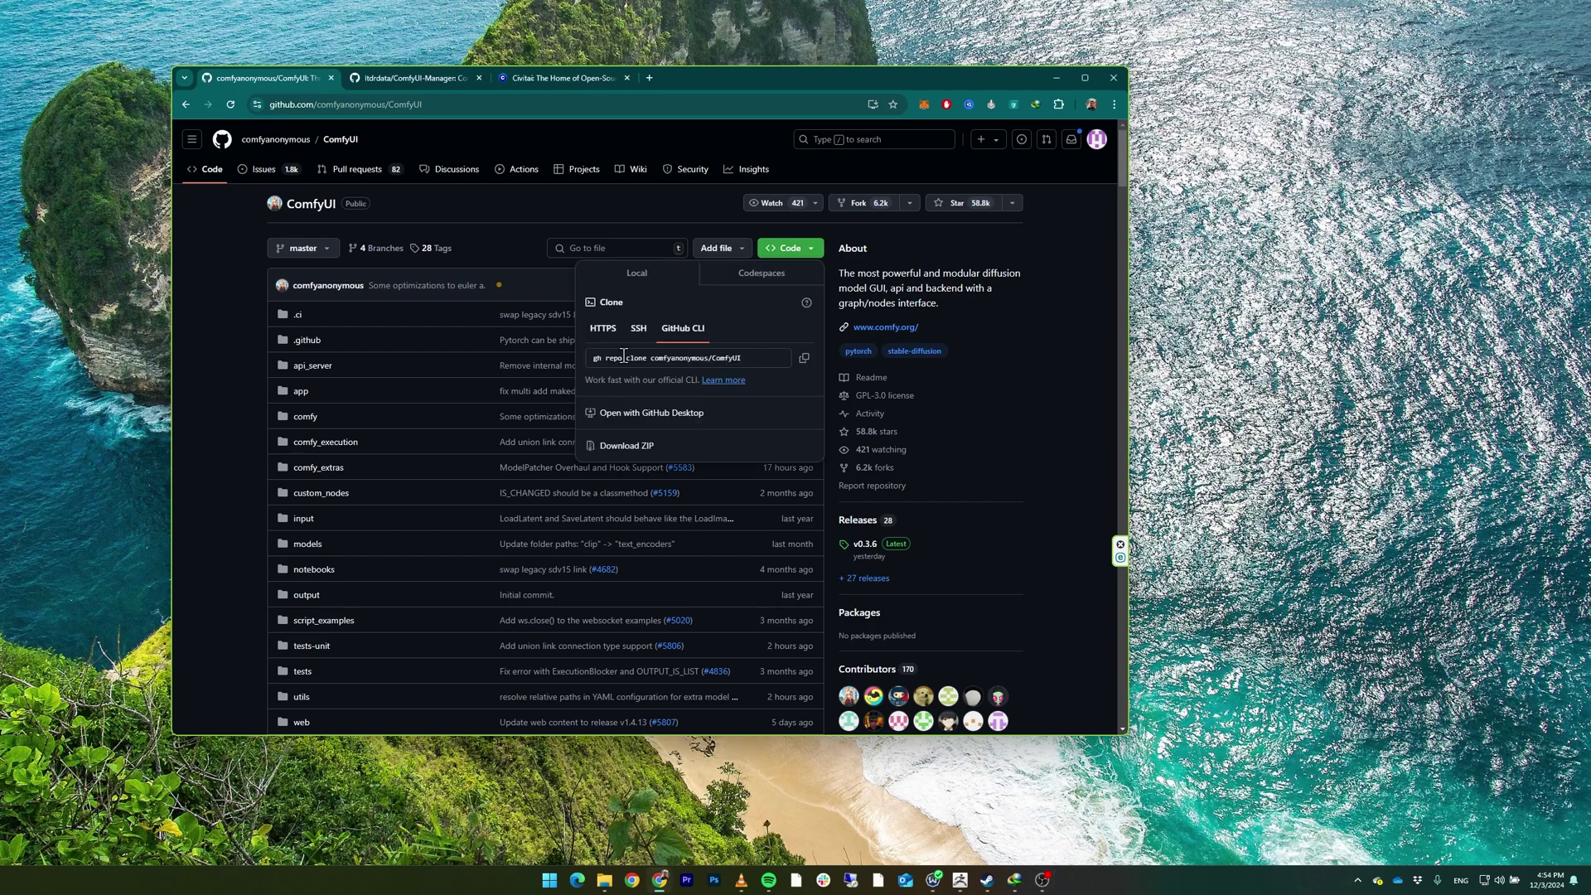
click(519, 230)
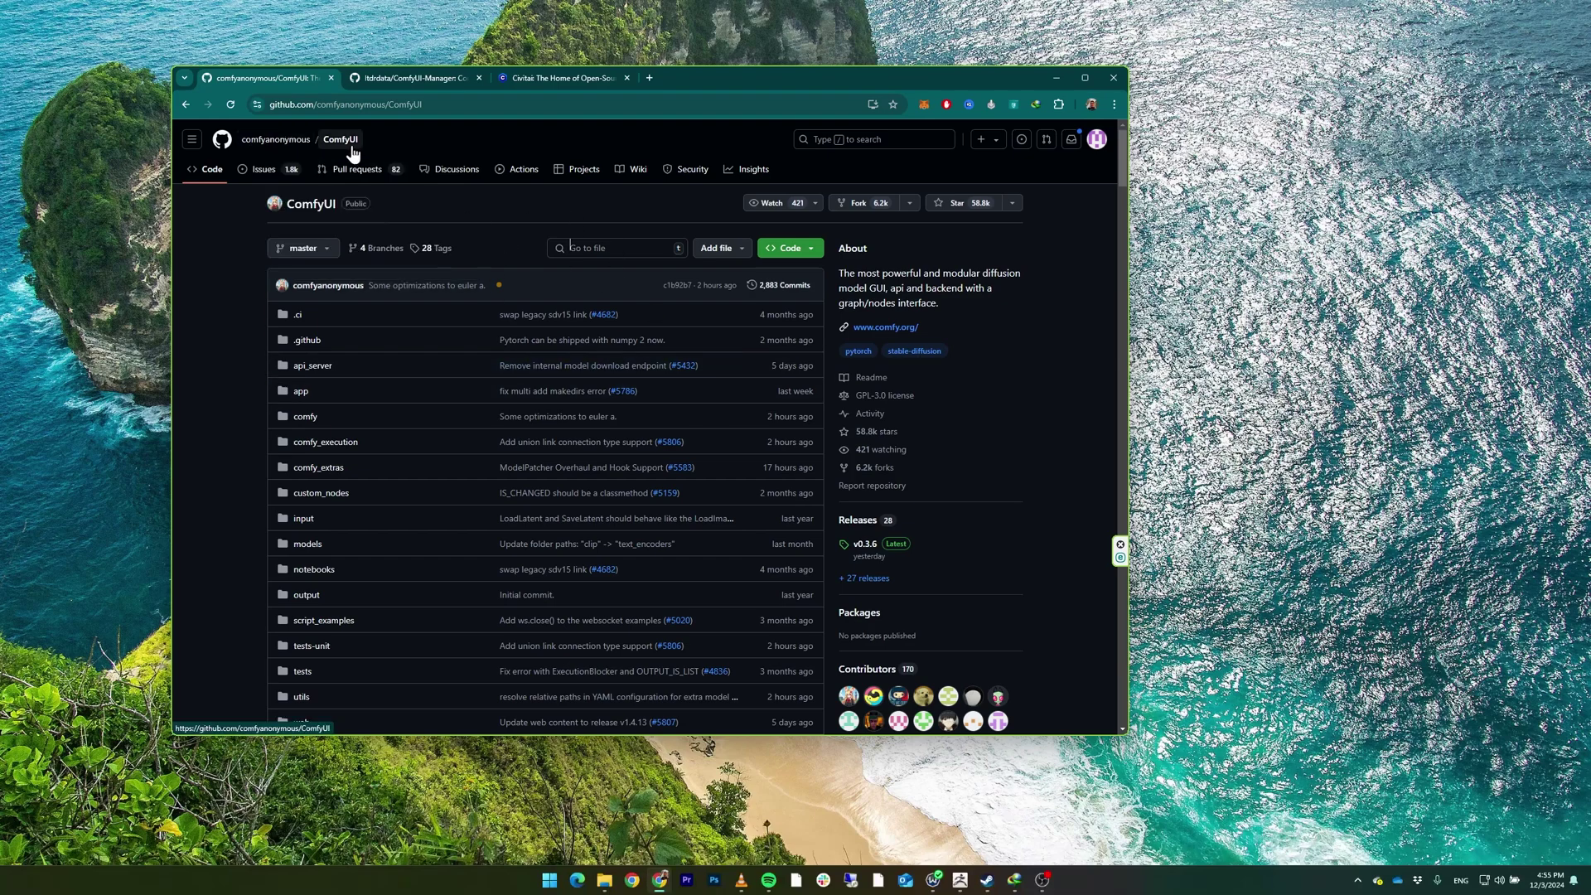
- Download ComfyUI_windows_portable_nvidia.7z (1.53 GB) from the v0.3.6 release assets via IDM
click(860, 530)
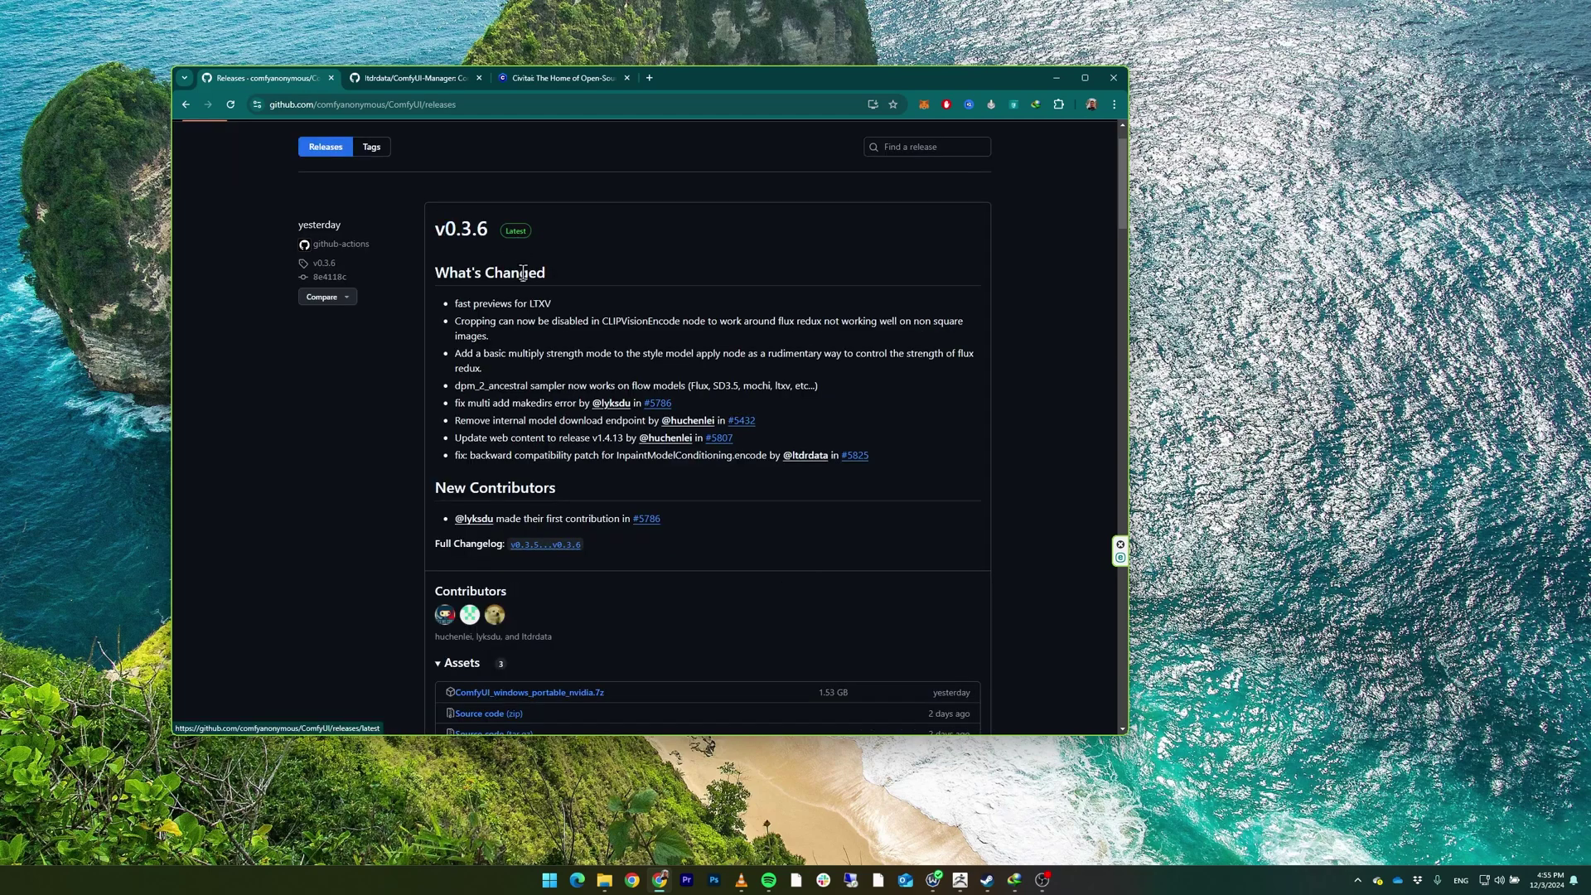
scroll(580, 331, down, 2)
scroll(651, 398, up, 1)
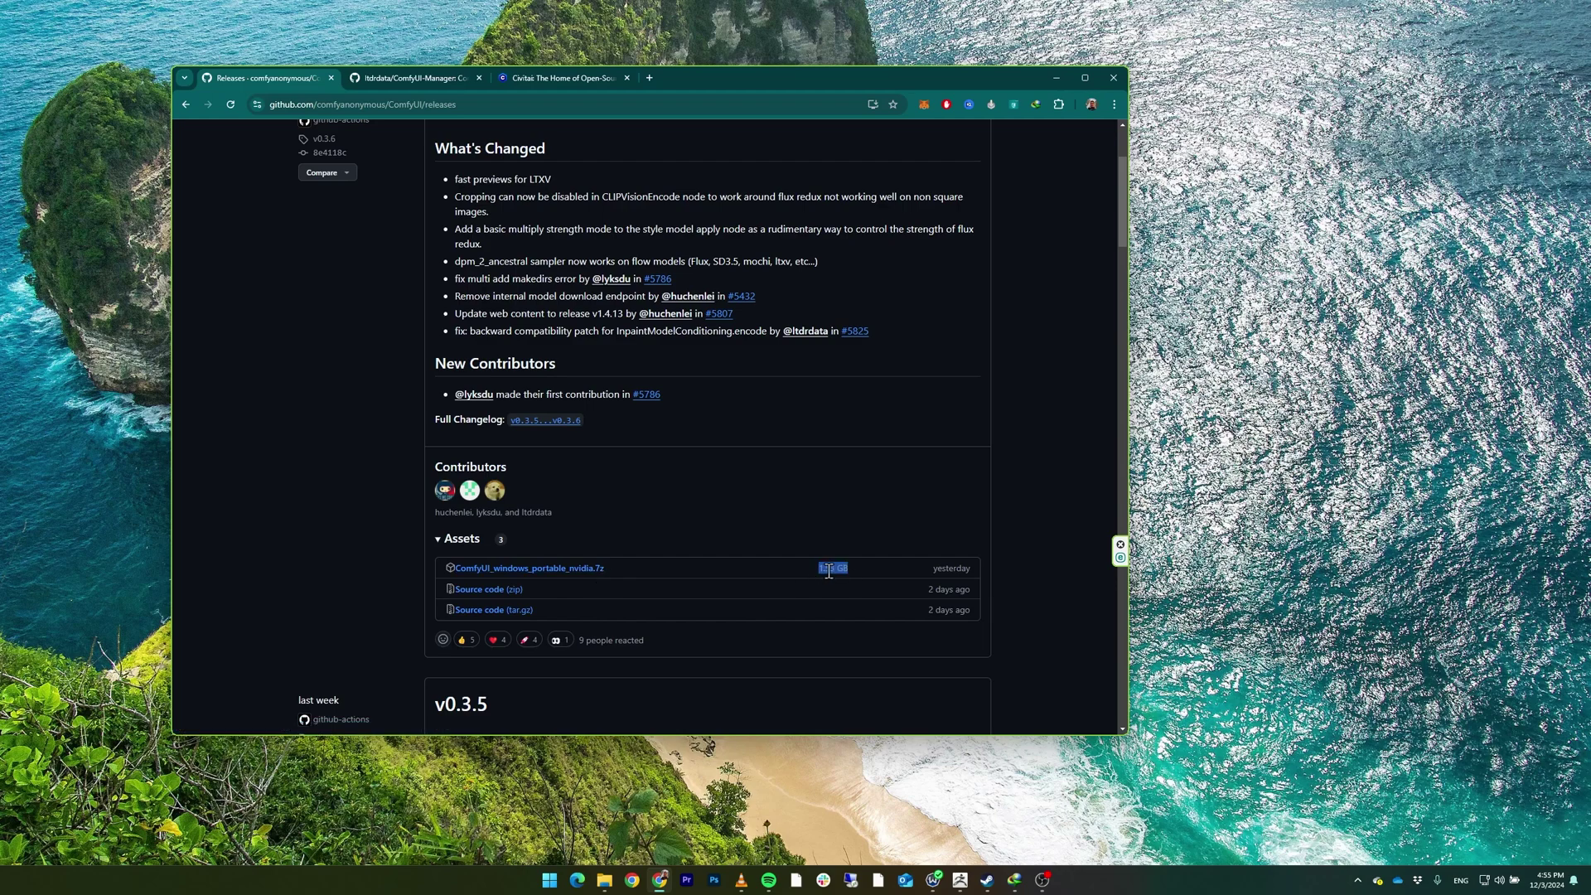
click(568, 572)
middle_click(568, 573)
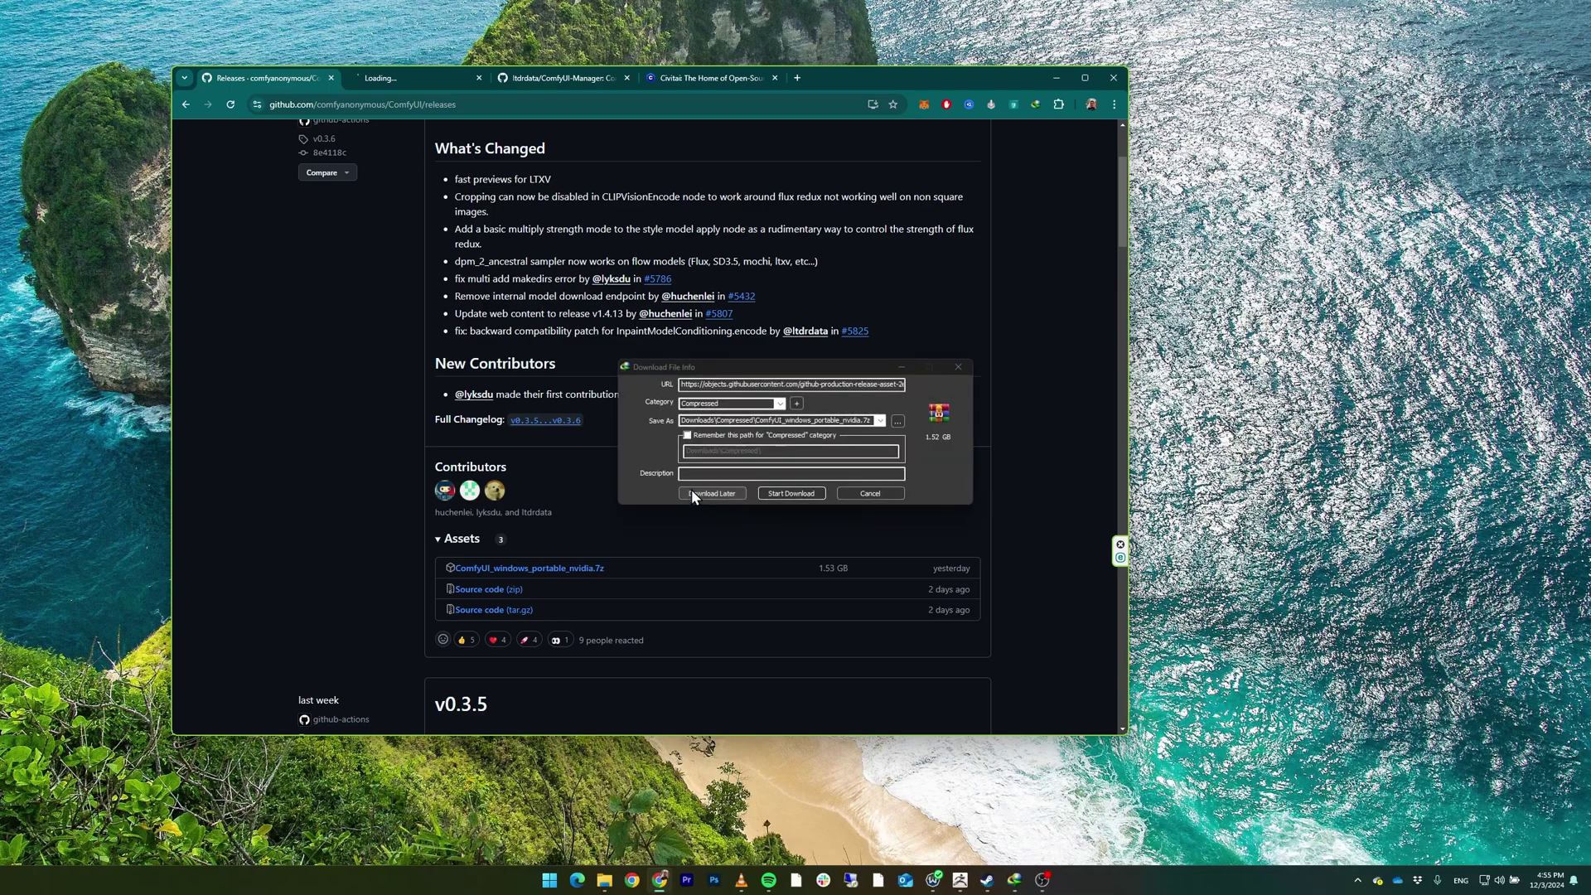
click(790, 493)
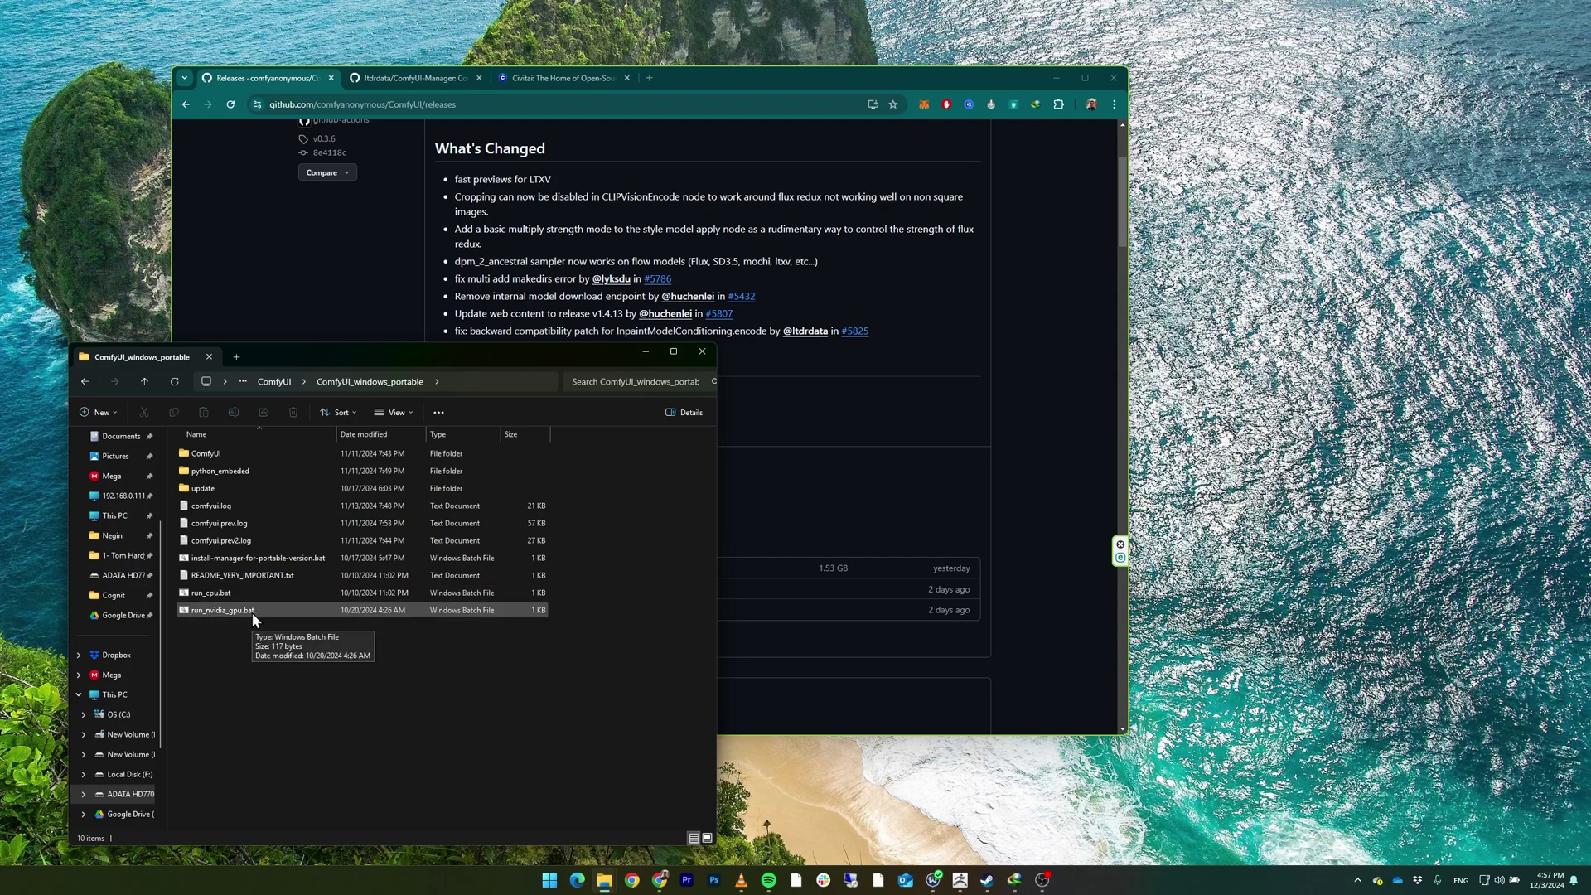
- Run run_nvidia_gpu.bat from the ComfyUI_windows_portable folder to start ComfyUI's console
double_click(252, 613)
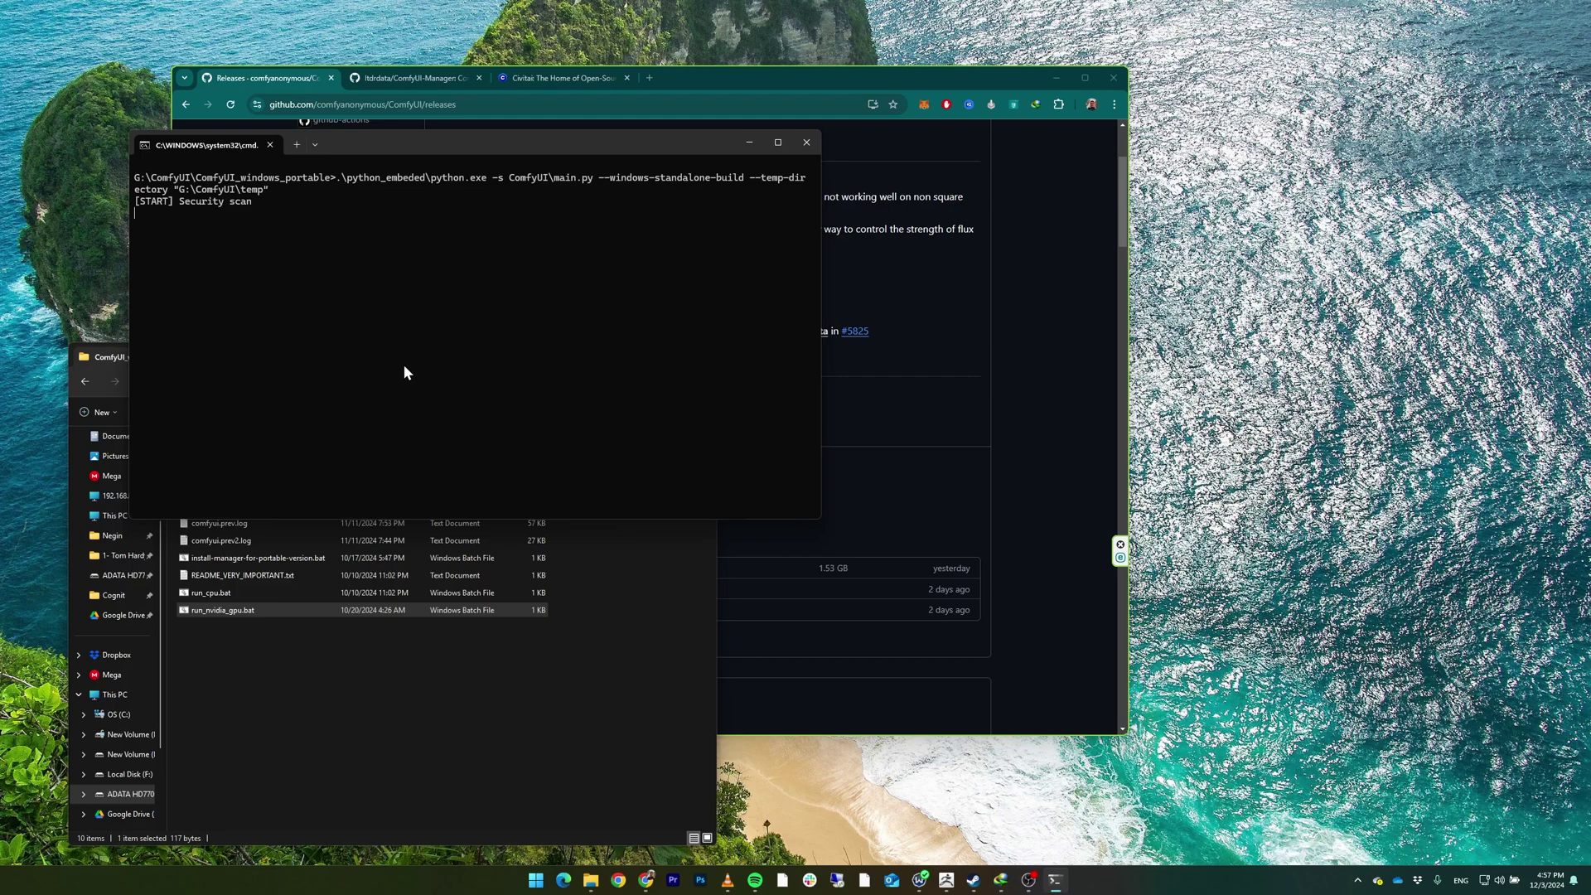
click(676, 79)
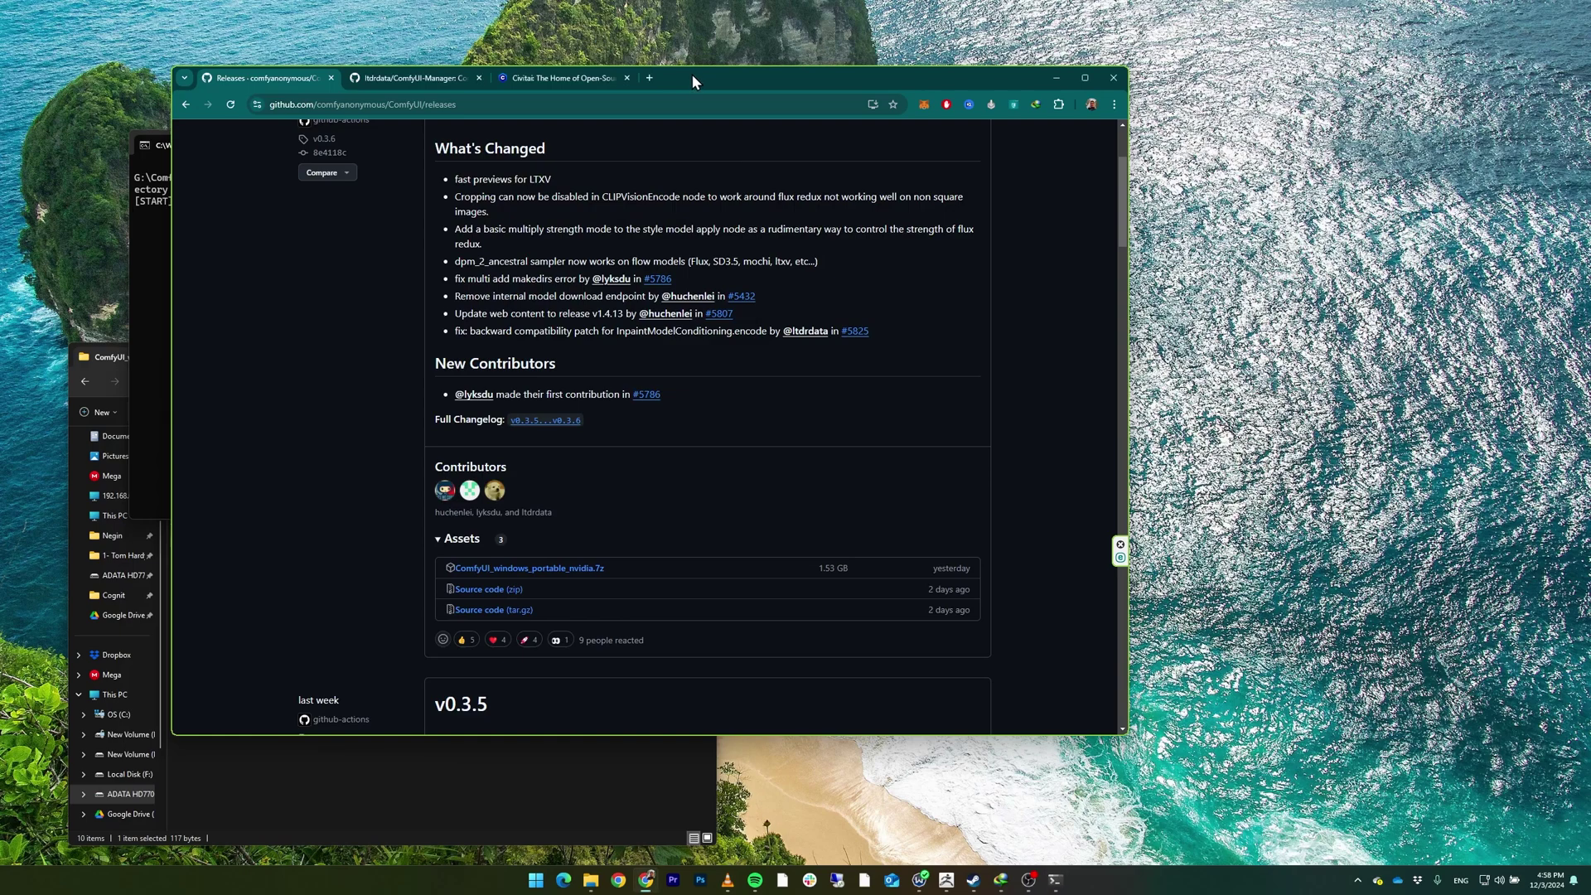
- Close the ComfyUI console and view ComfyUI-Manager's README installation steps for portable ComfyUI
drag(696, 77, 834, 81)
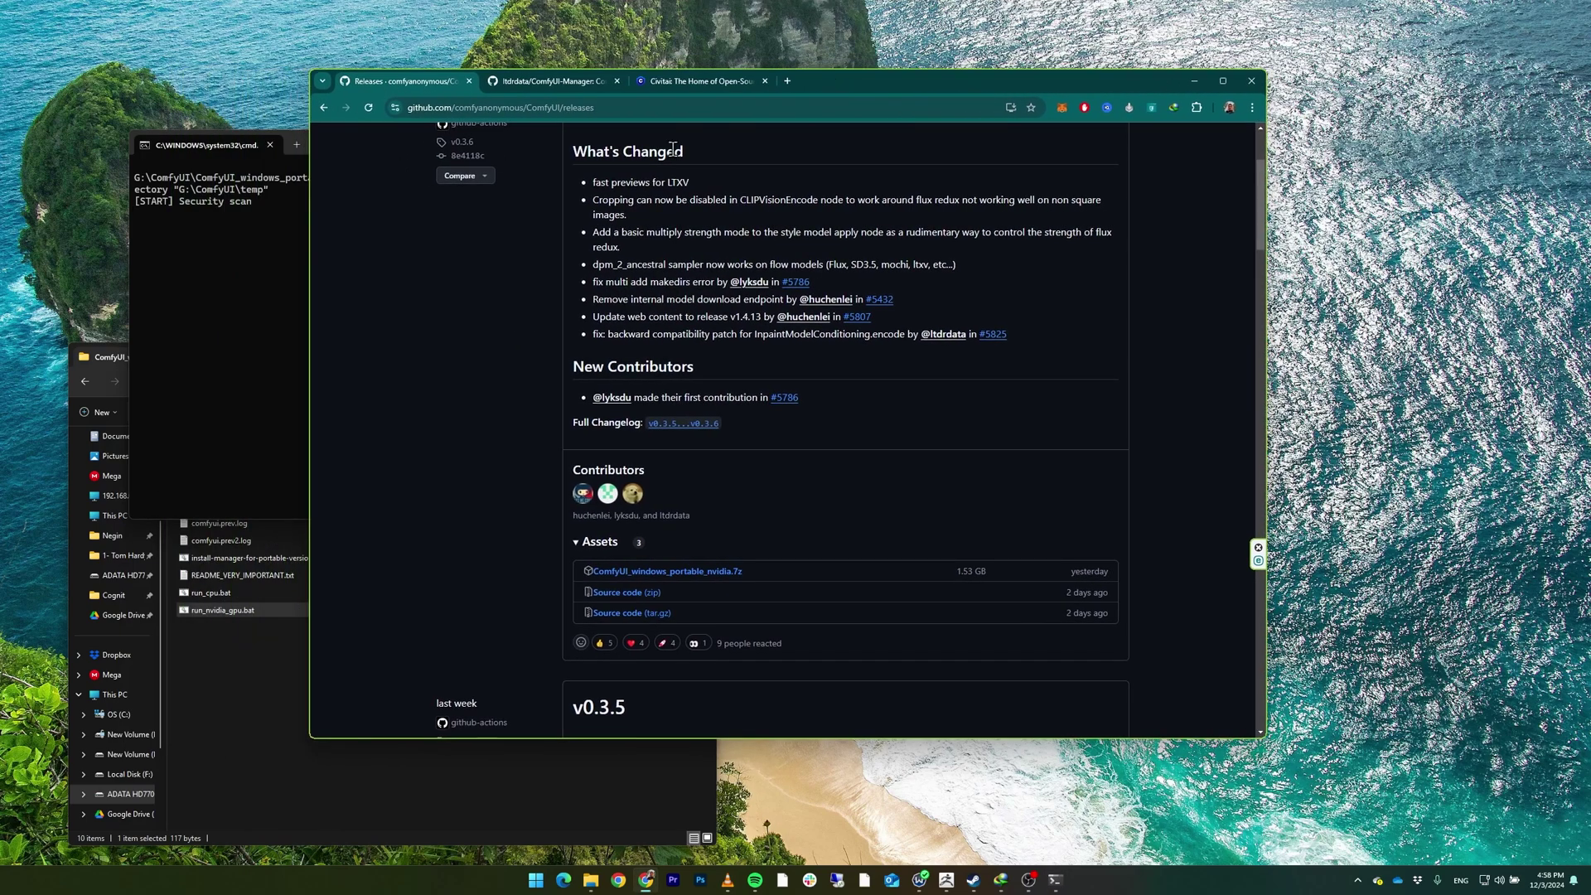
click(270, 145)
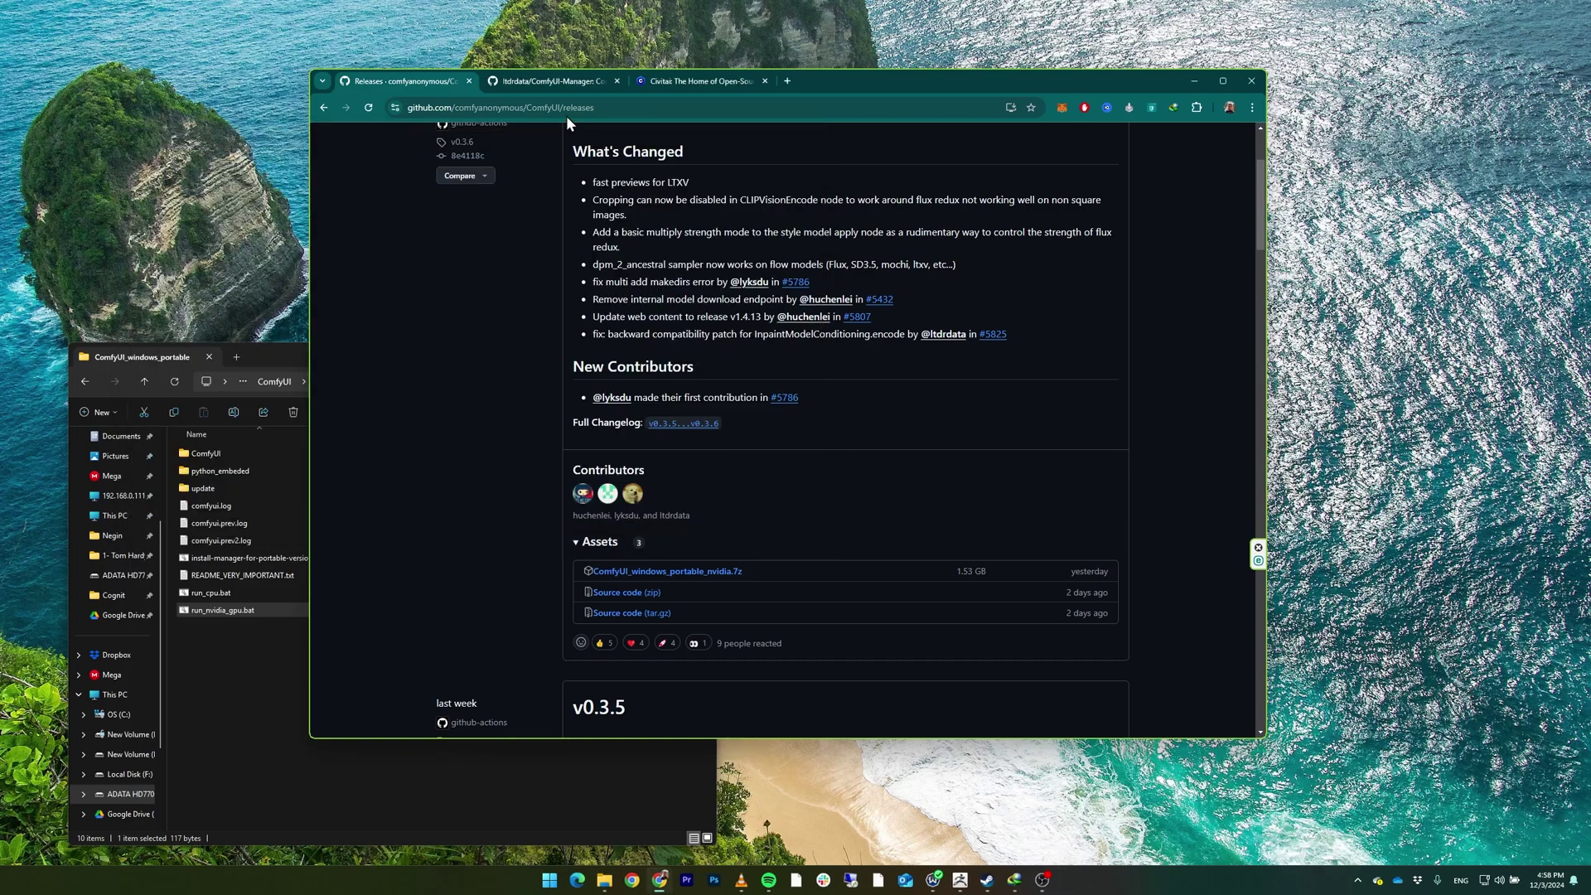
click(545, 77)
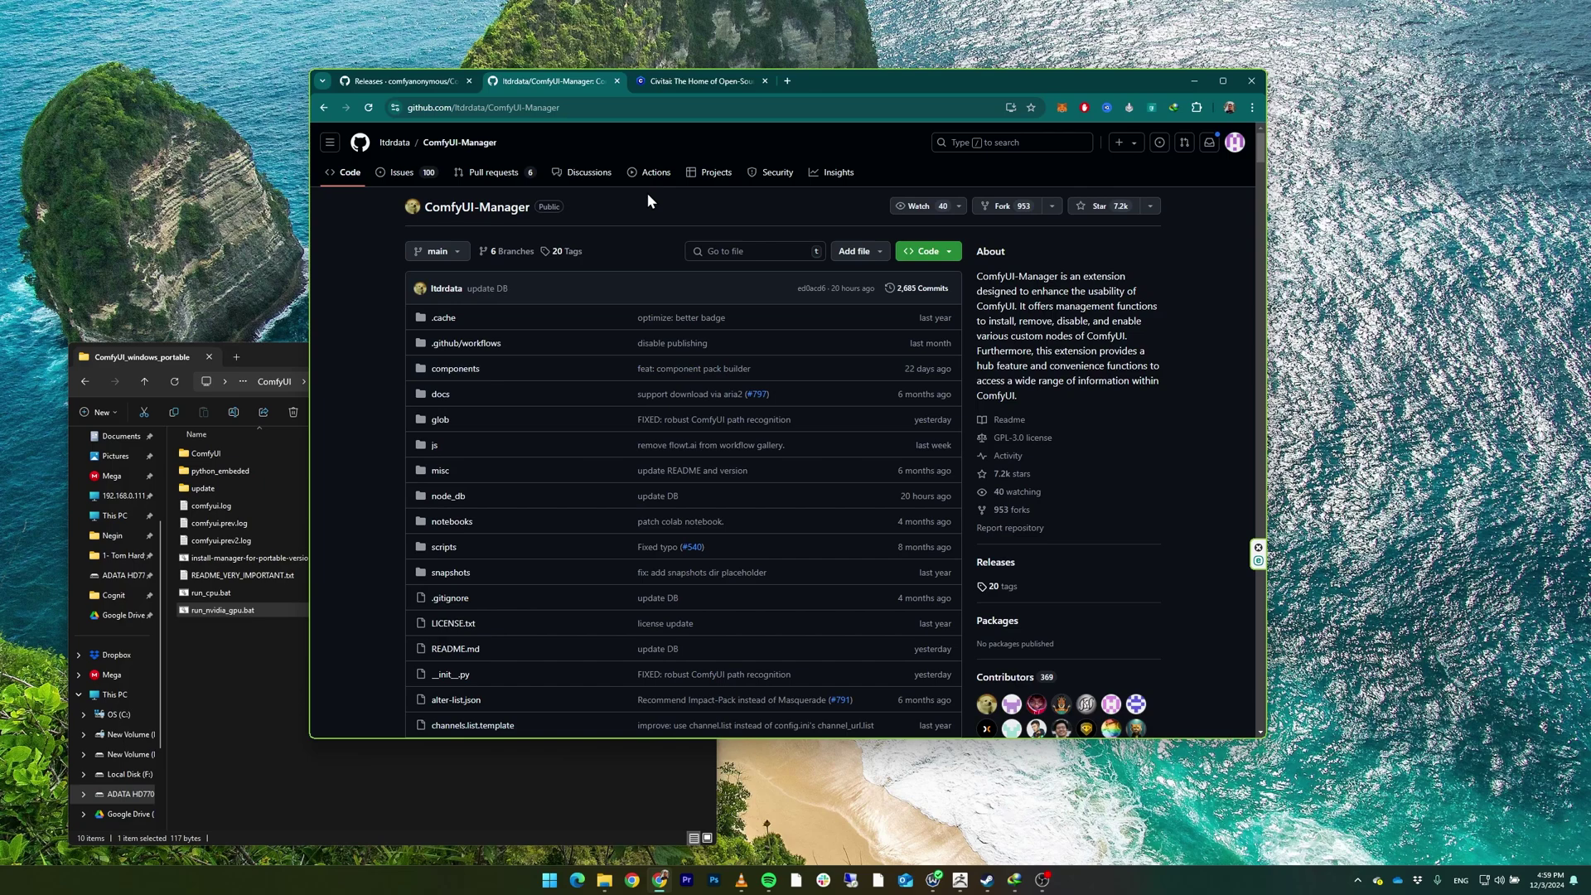
scroll(647, 202, down, 15)
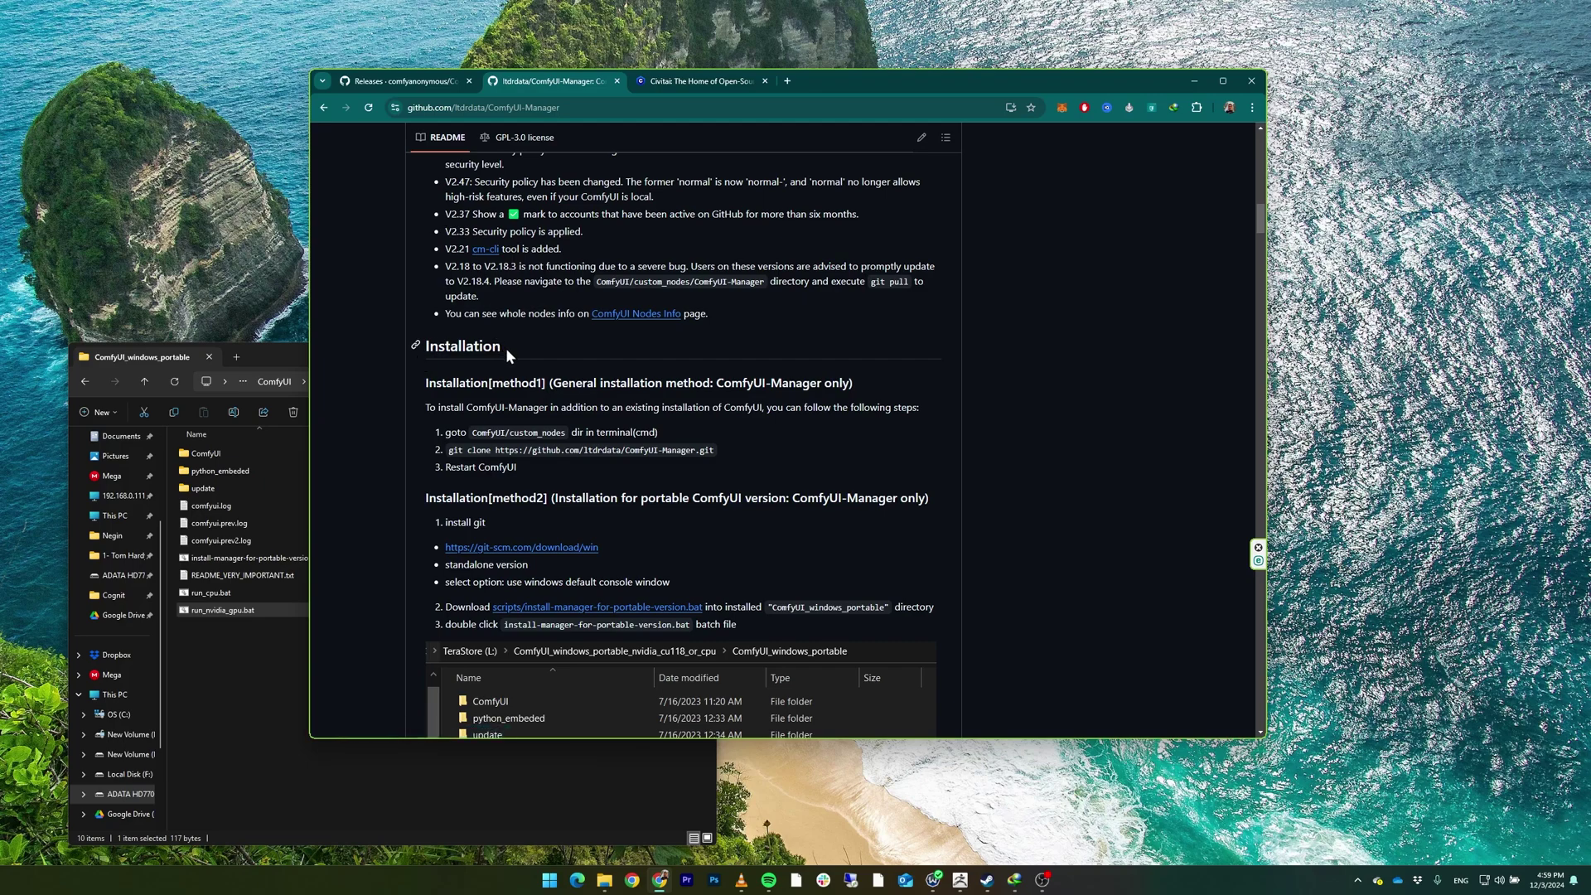
- Close the Releases tab and open ComfyUI\custom_nodes in File Explorer
click(469, 80)
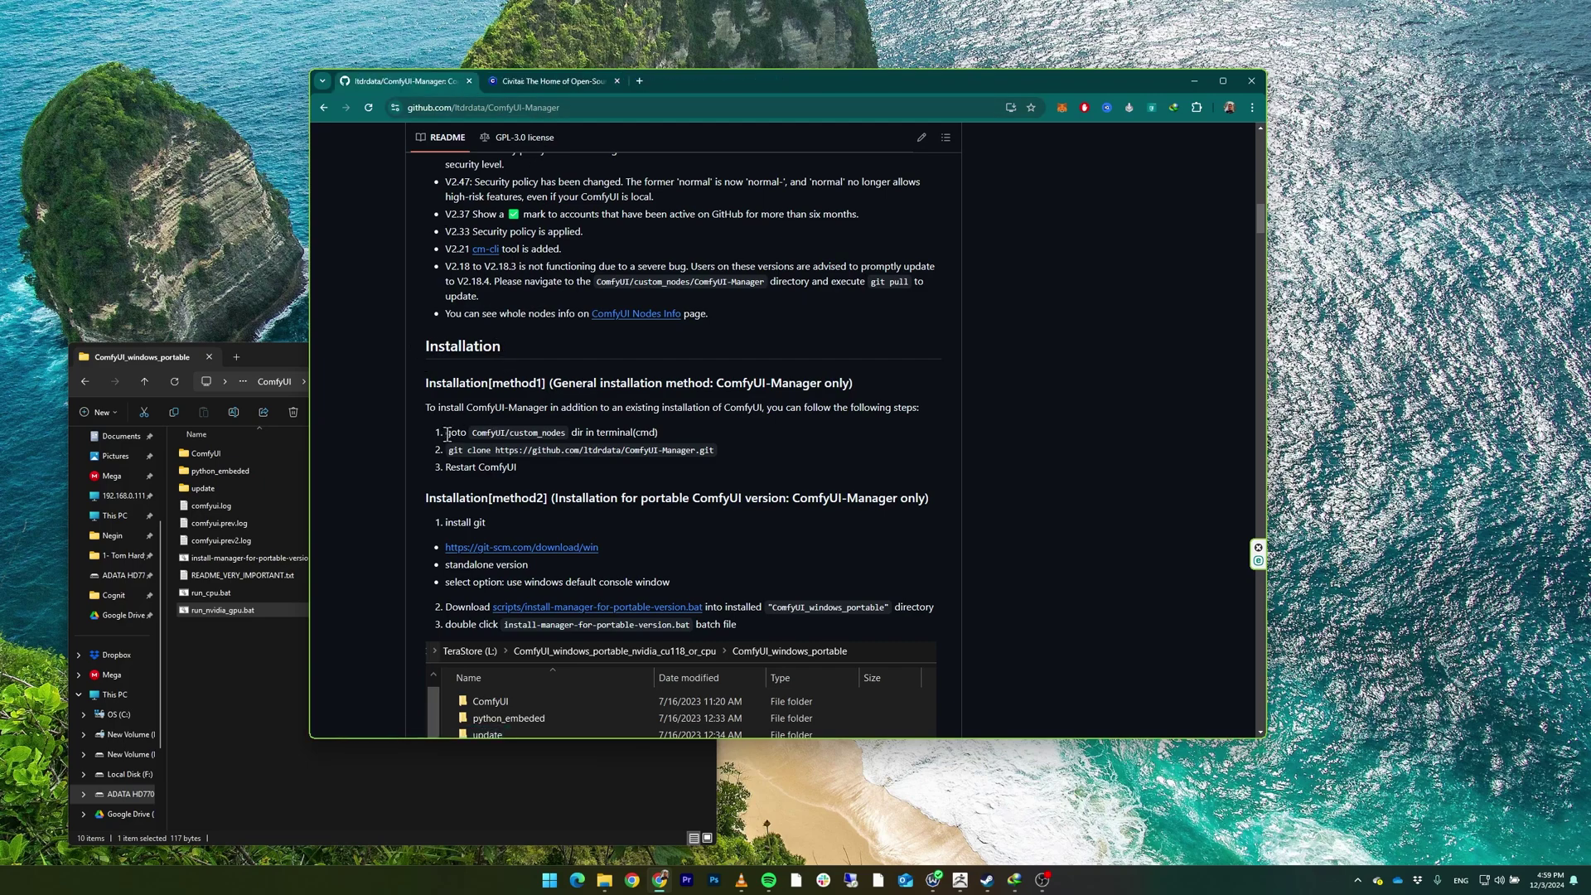
double_click(189, 458)
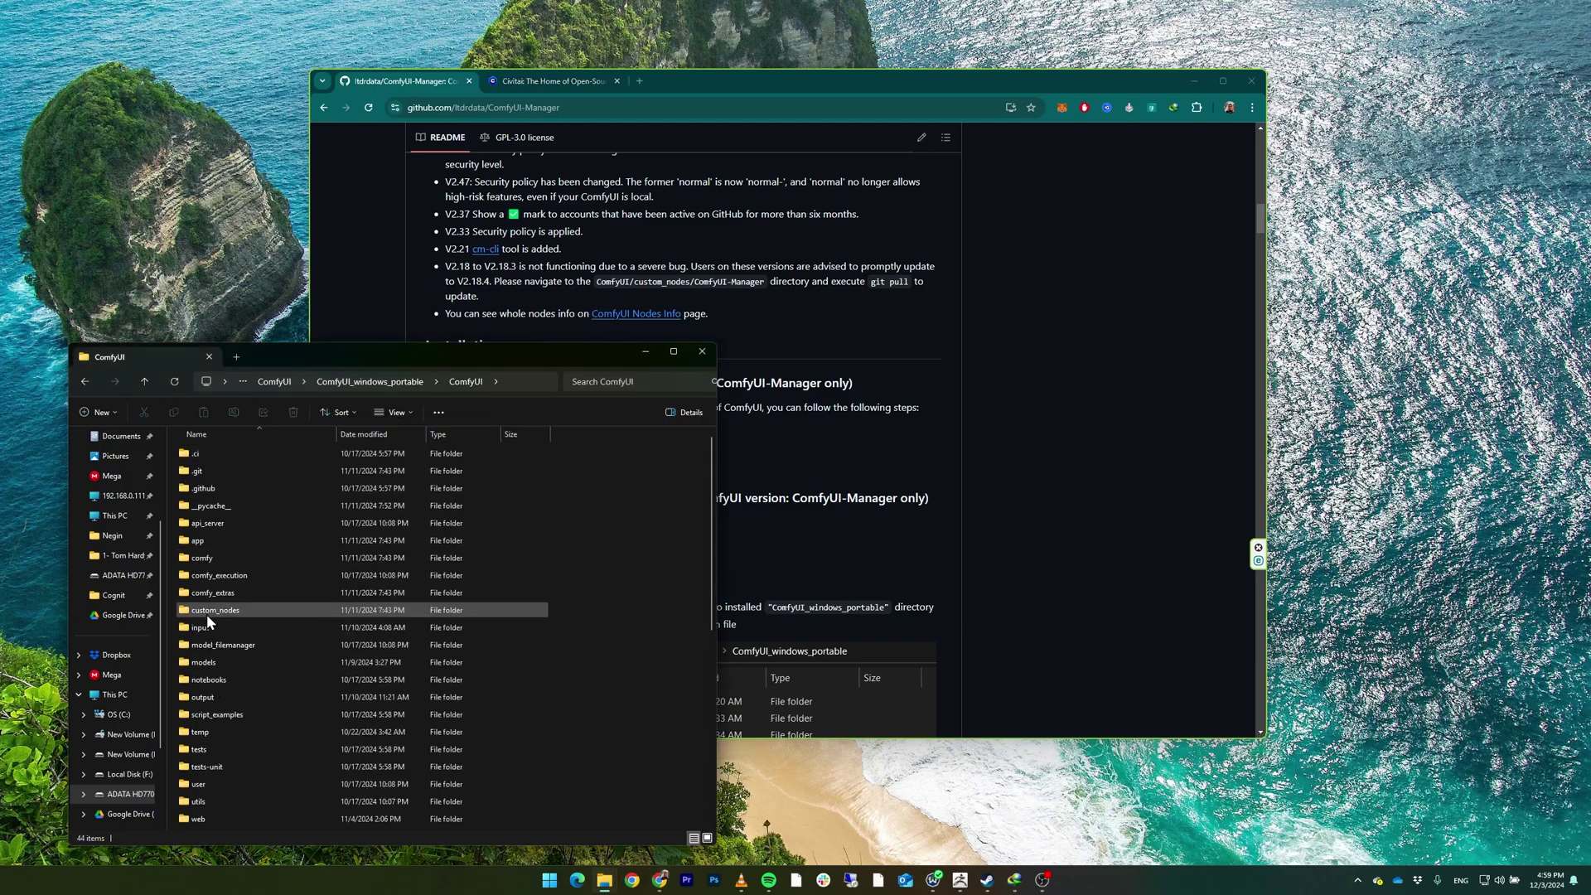
double_click(207, 611)
- Copy the ComfyUI-Manager git clone command from the README's installation section
click(511, 445)
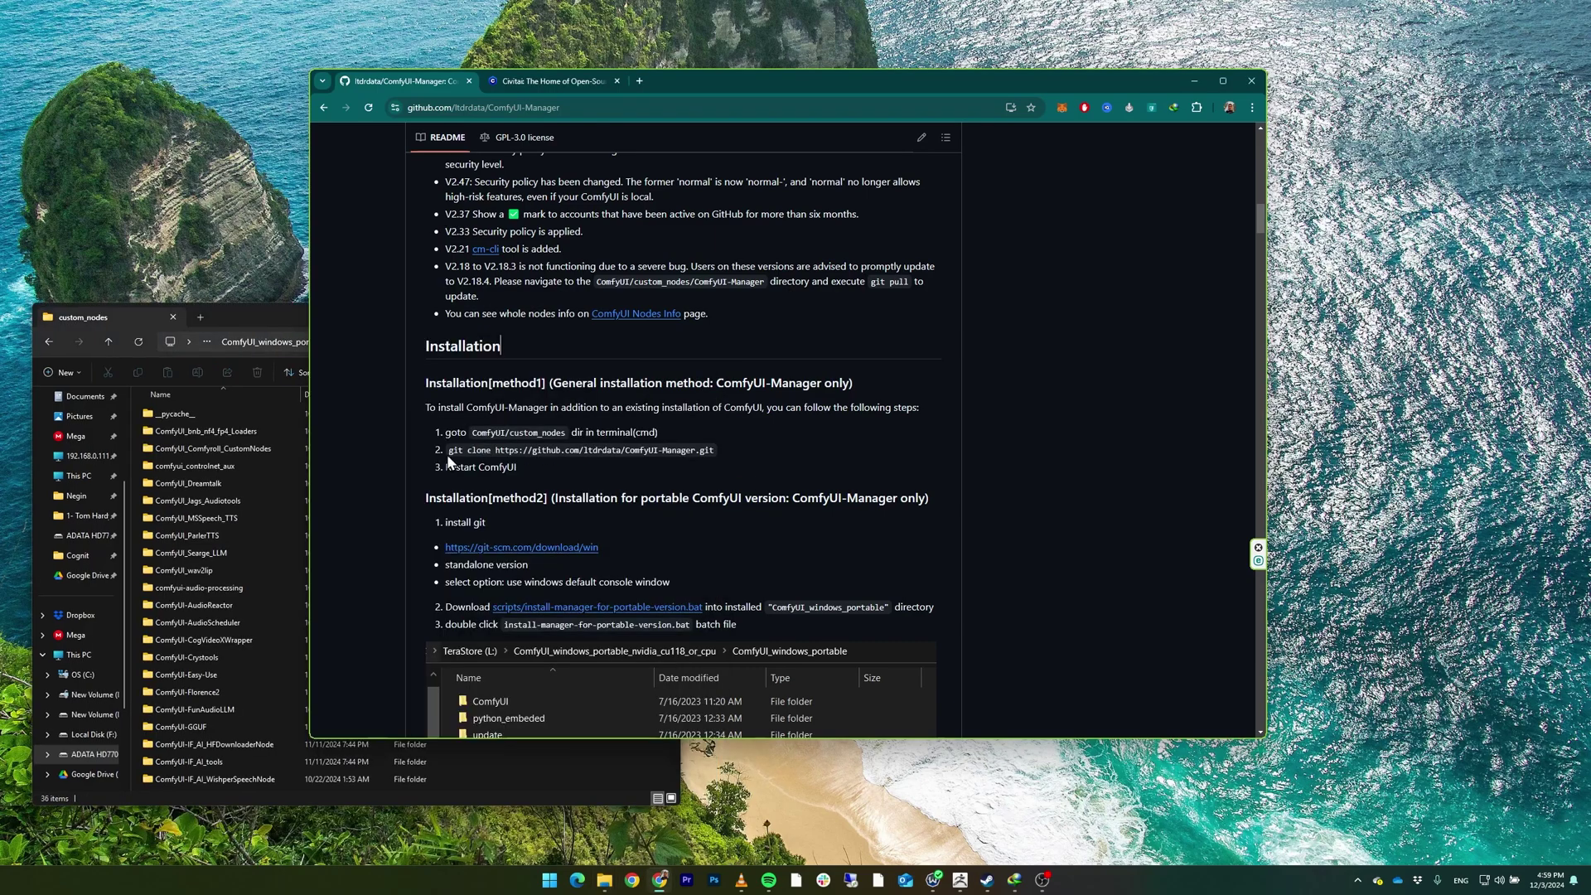
drag(448, 450, 716, 452)
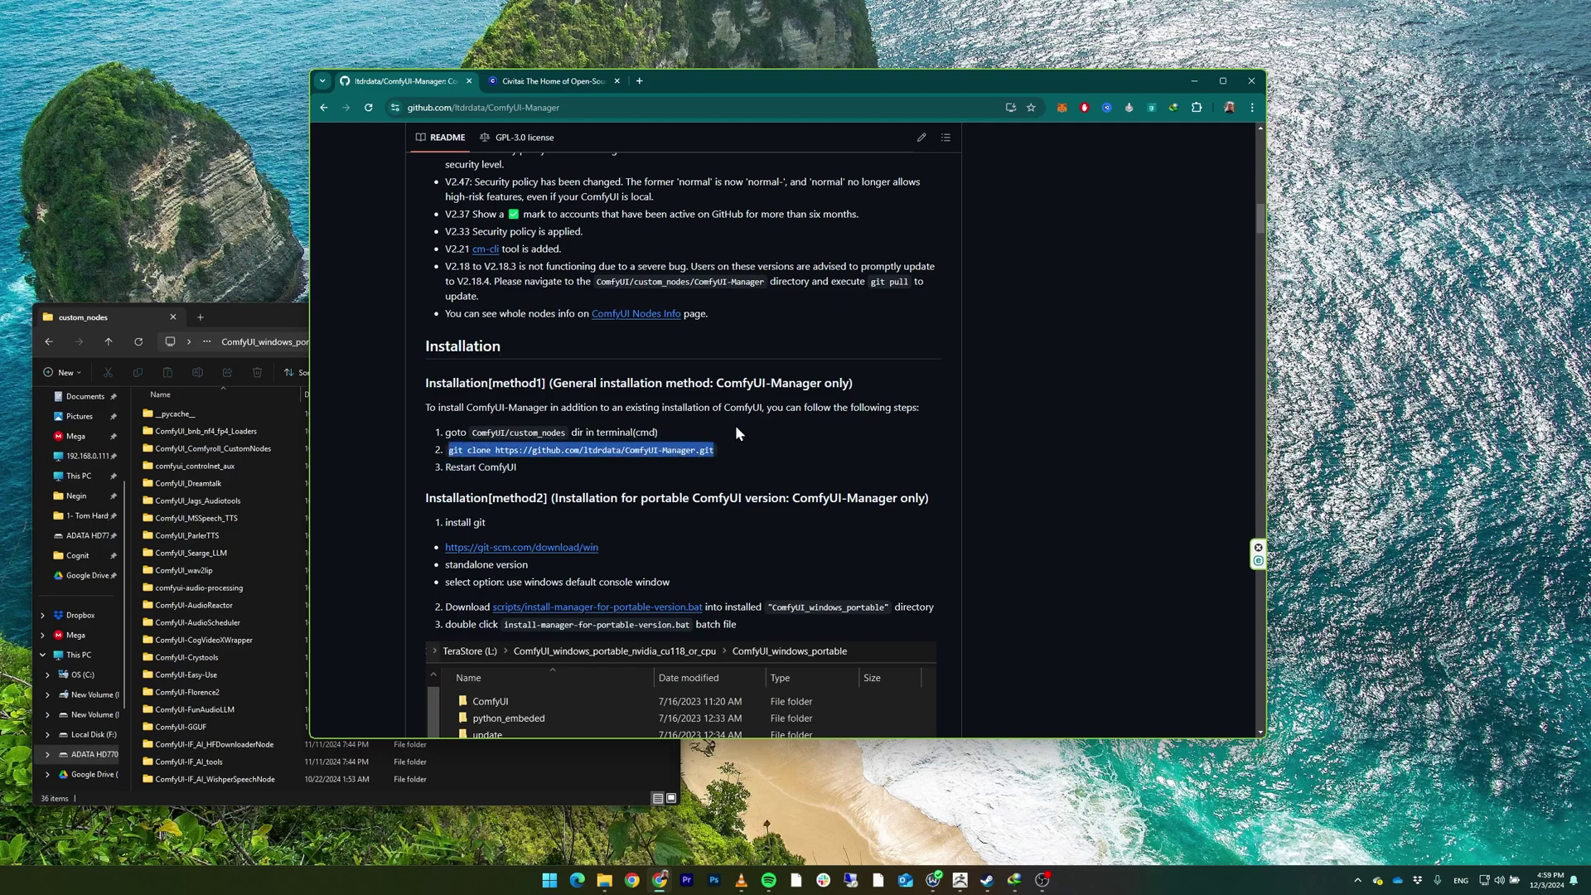
right_click(647, 452)
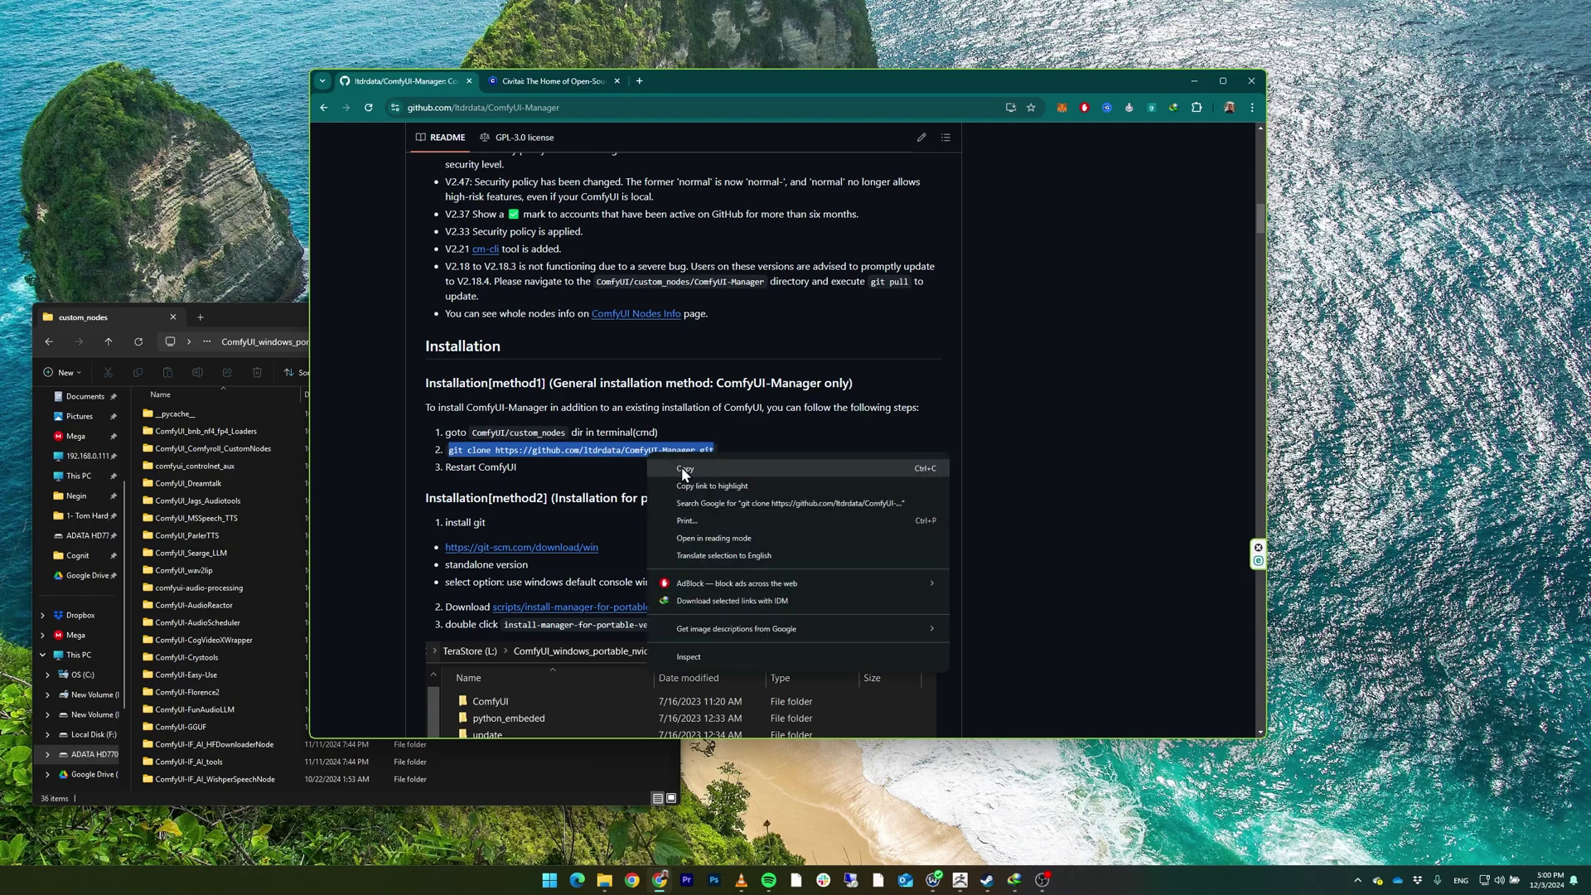
click(681, 466)
click(71, 319)
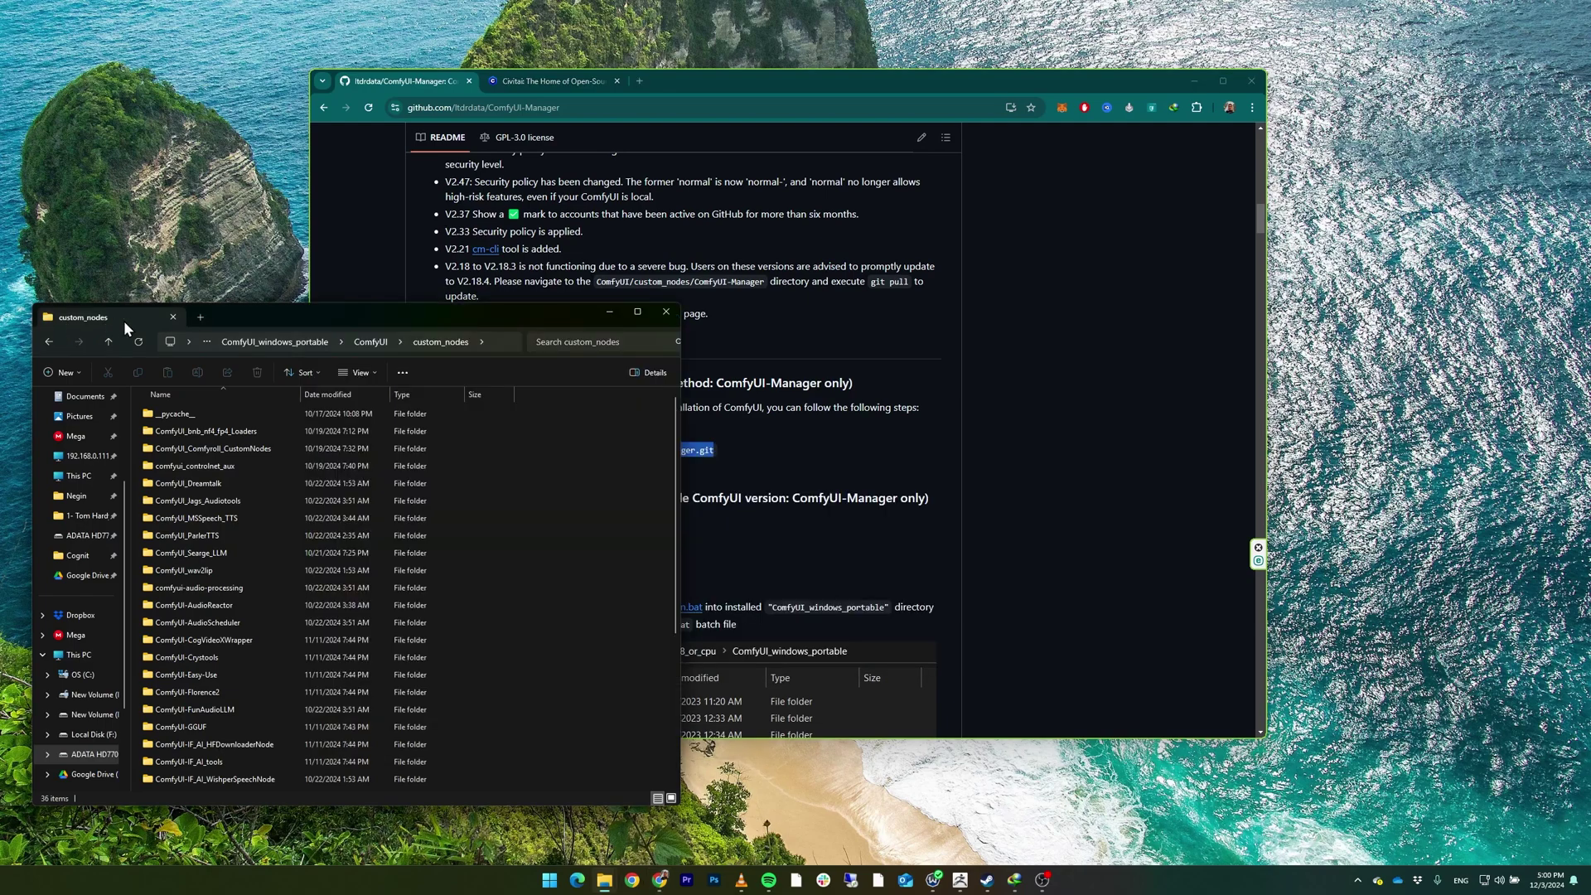
click(491, 341)
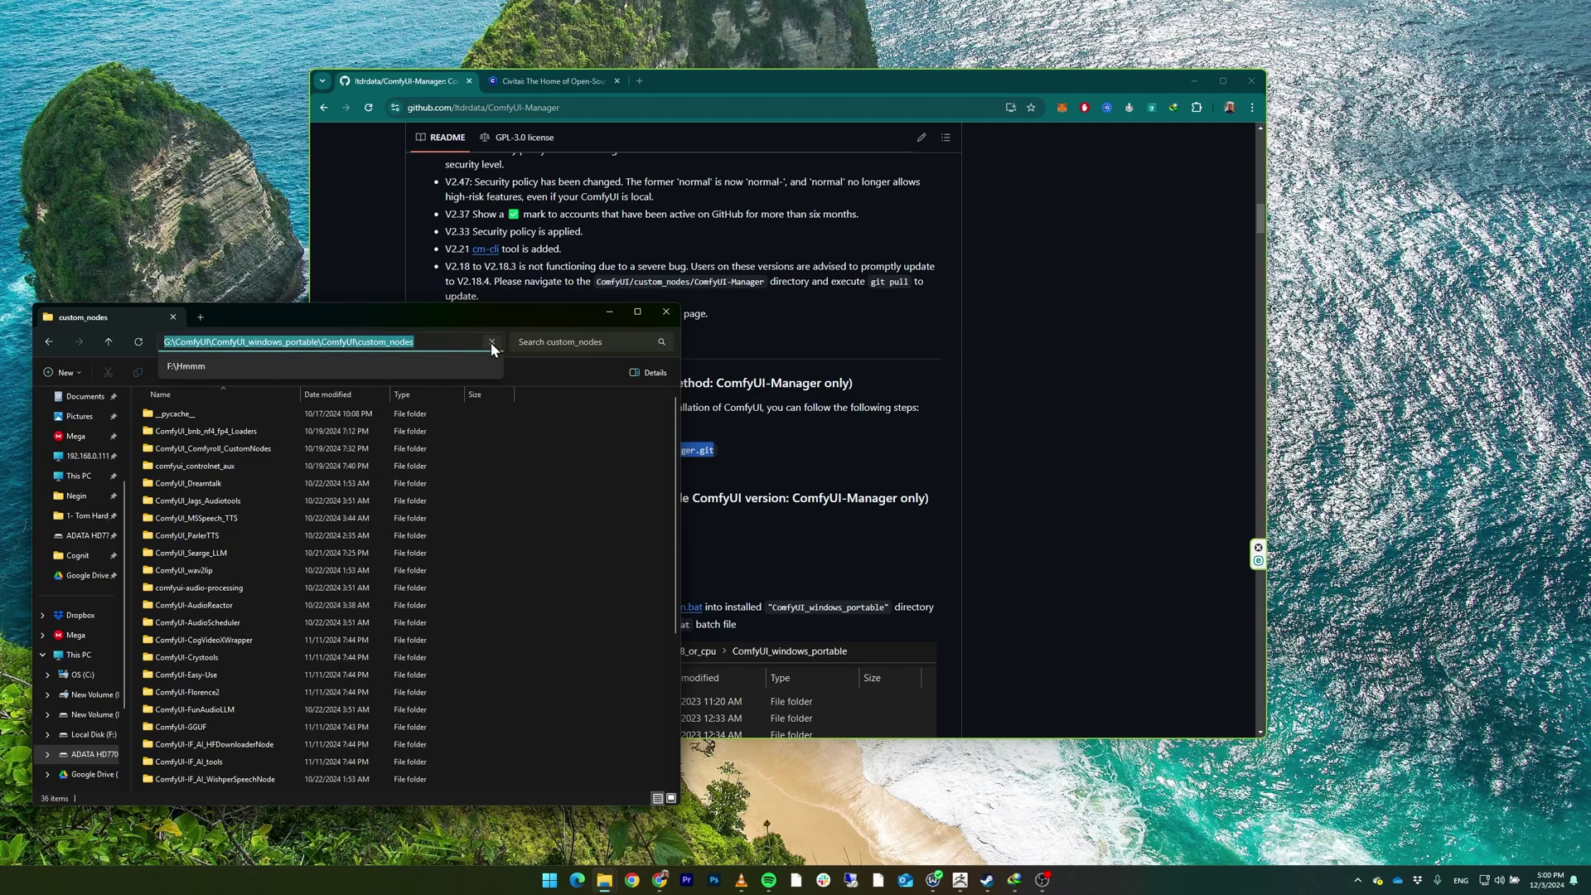
- Open a Command Prompt in custom_nodes and run the pasted ComfyUI-Manager git clone command
text(cmd)
key(Return)
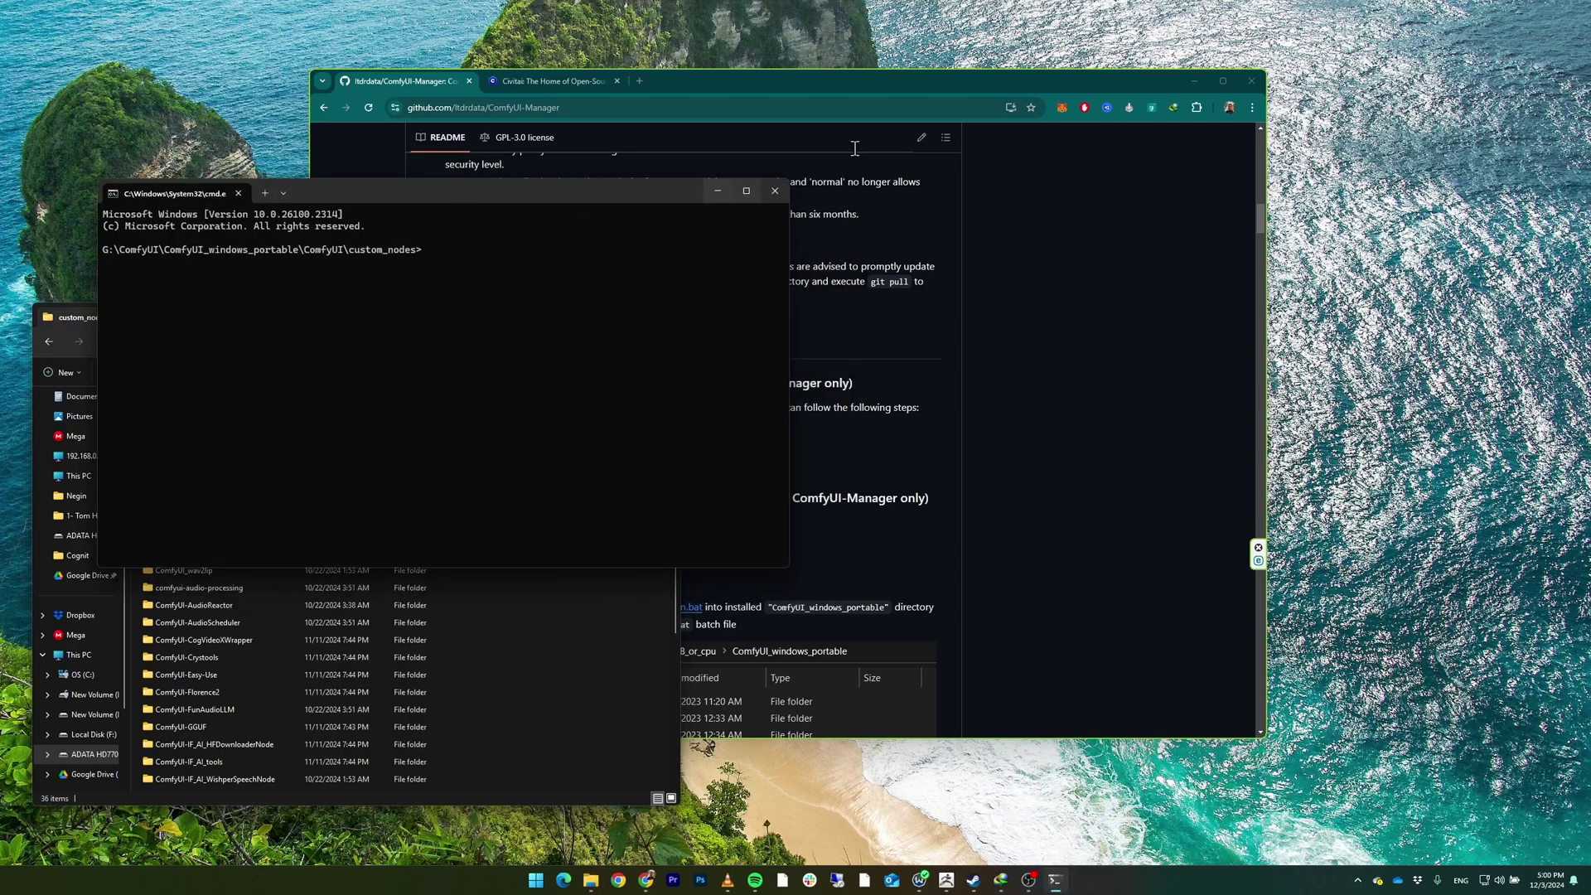
drag(923, 79, 1123, 72)
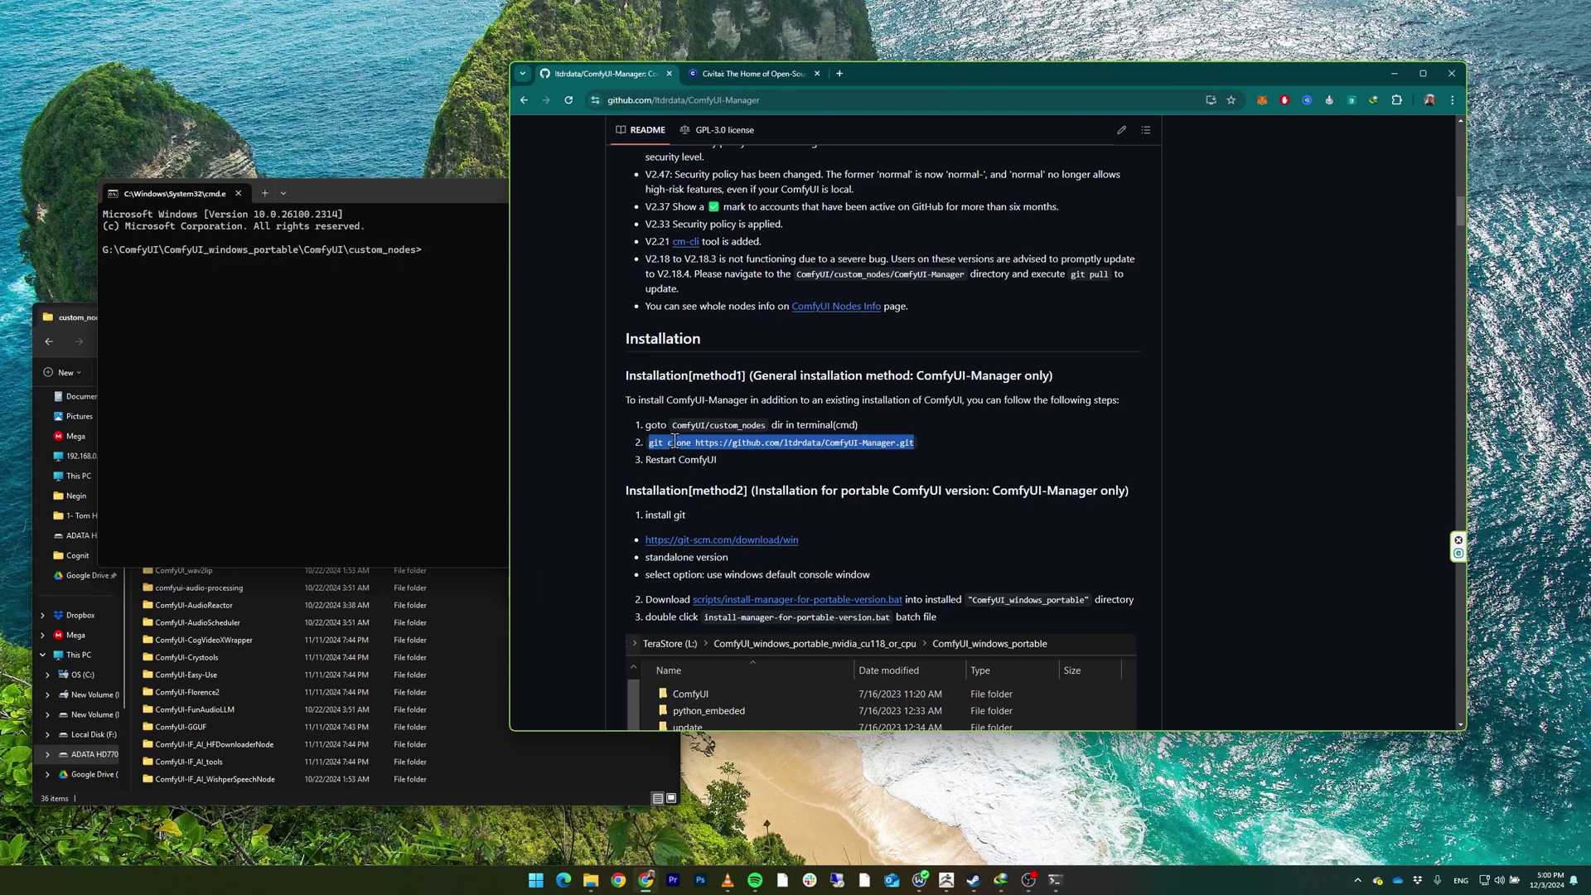
click(469, 263)
key(ctrl+v)
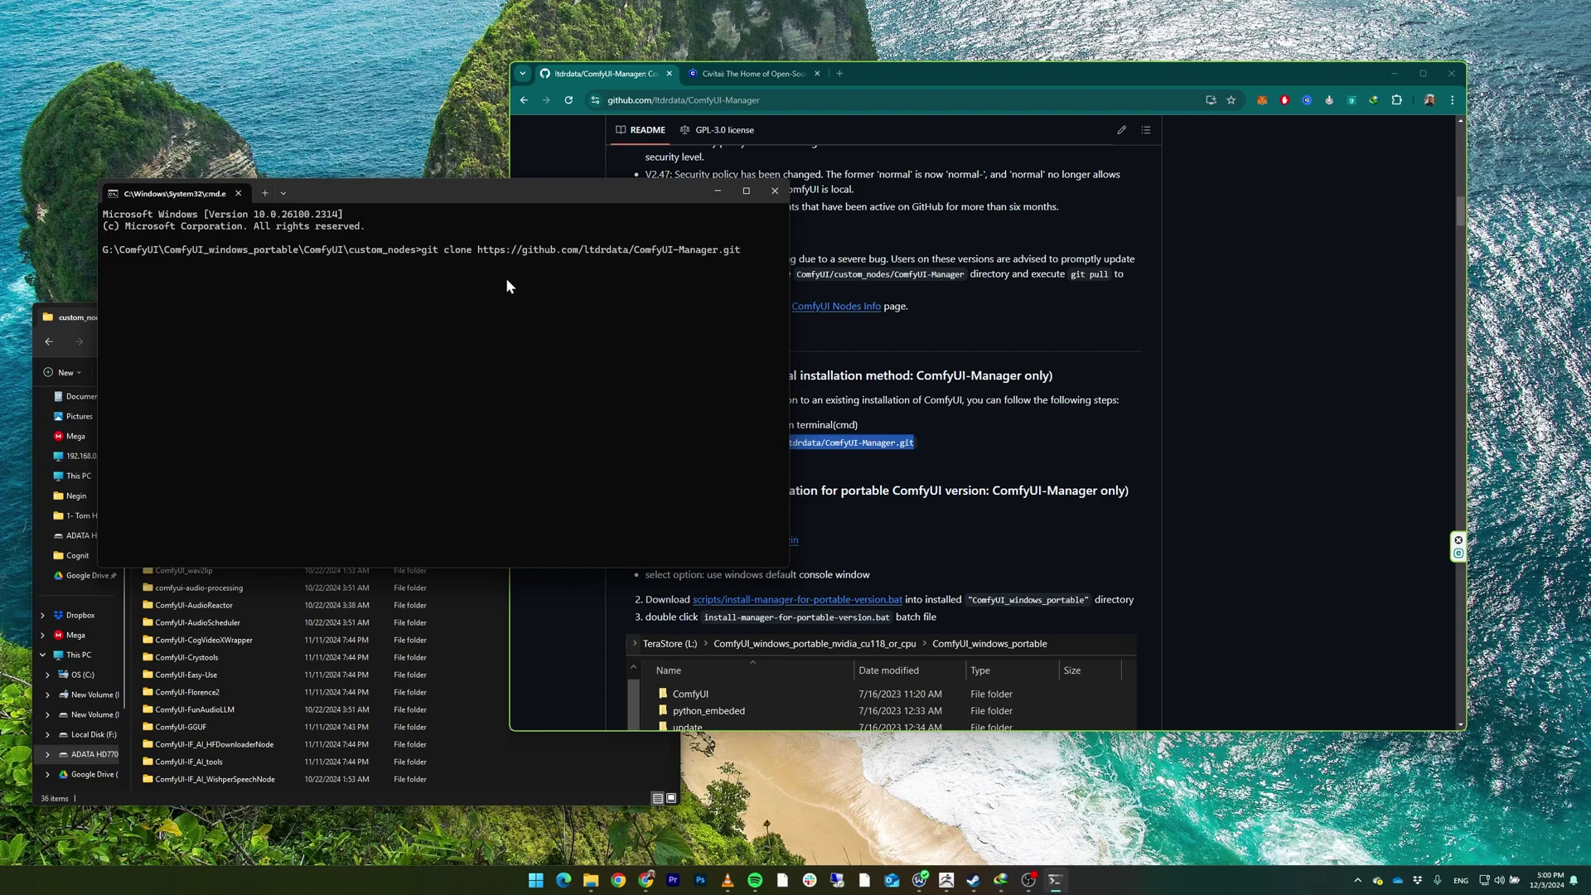
key(Return)
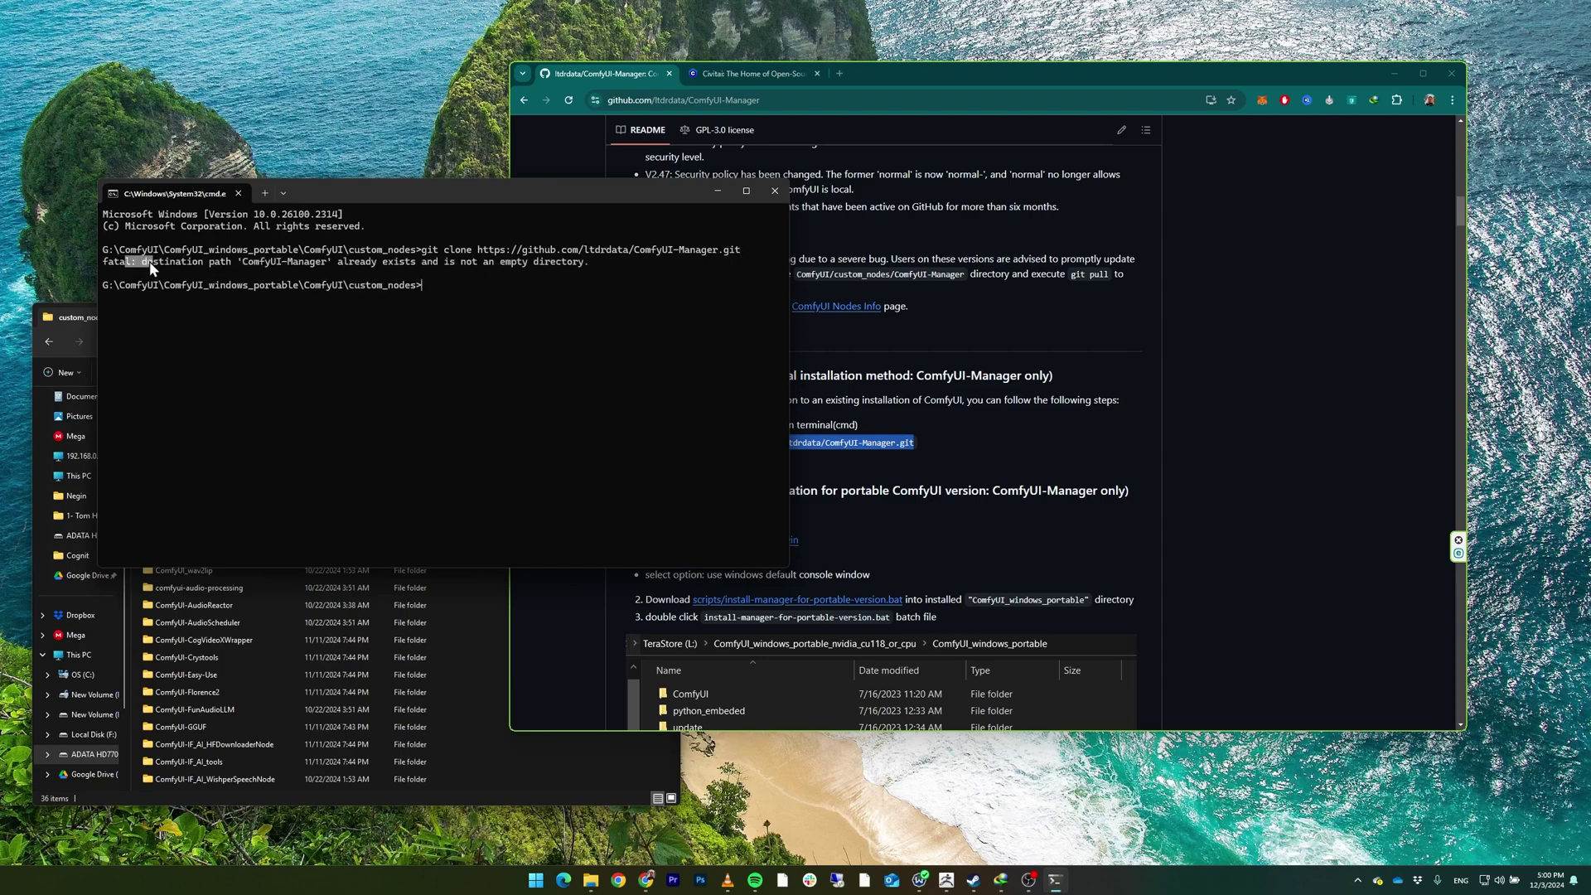
- Note the 'already exists' error, close the prompt, and relaunch run_nvidia_gpu.bat from the portable folder
drag(252, 264, 281, 264)
click(356, 261)
drag(587, 261, 630, 250)
click(445, 286)
click(773, 193)
click(109, 340)
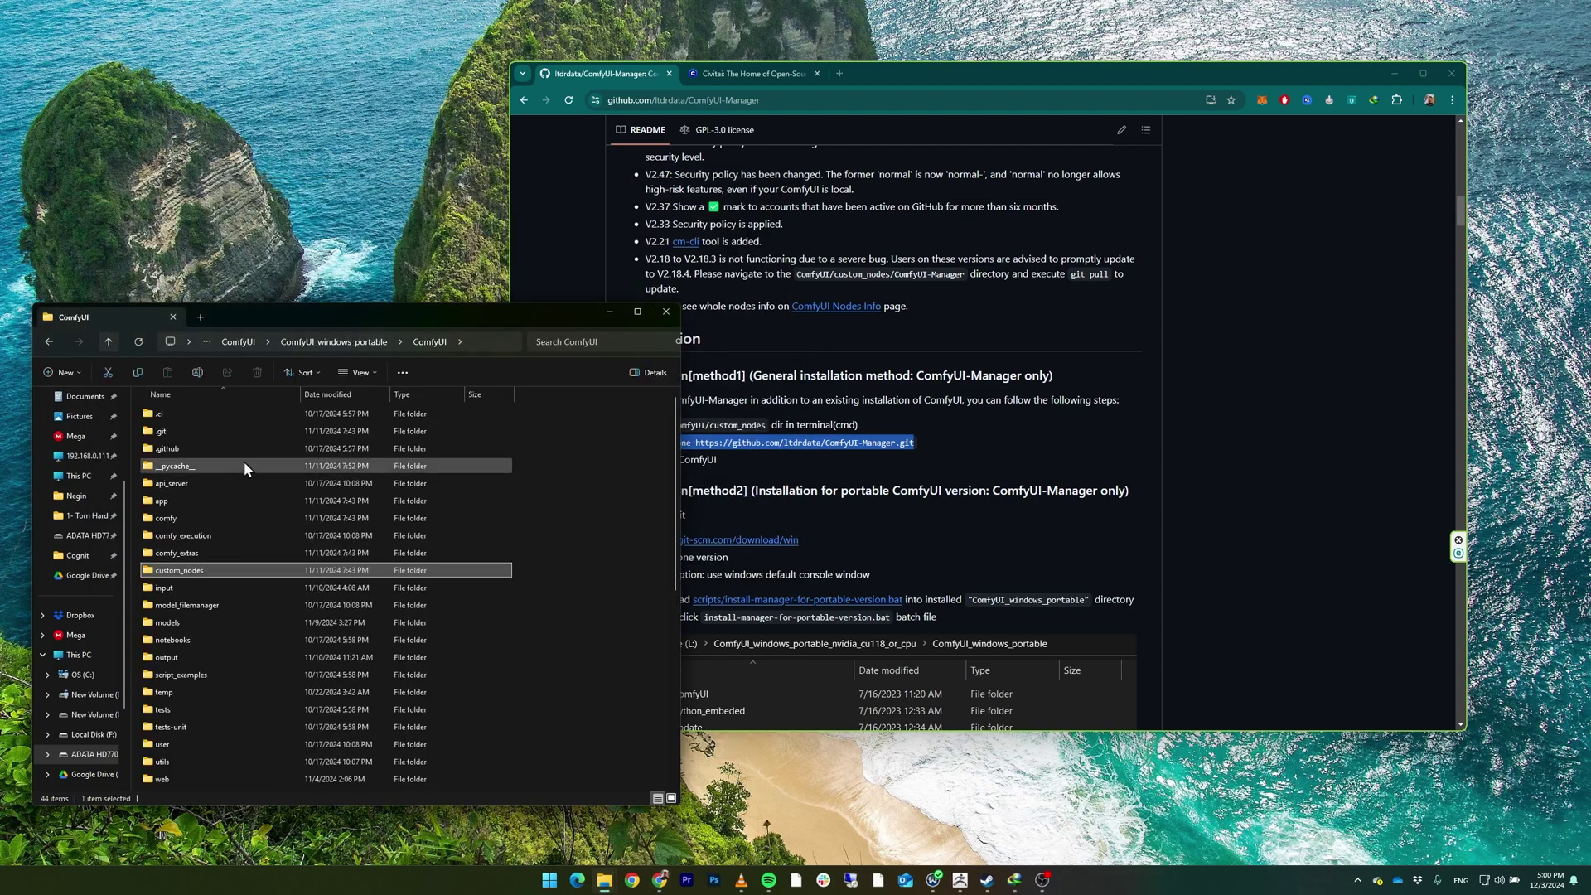
click(109, 341)
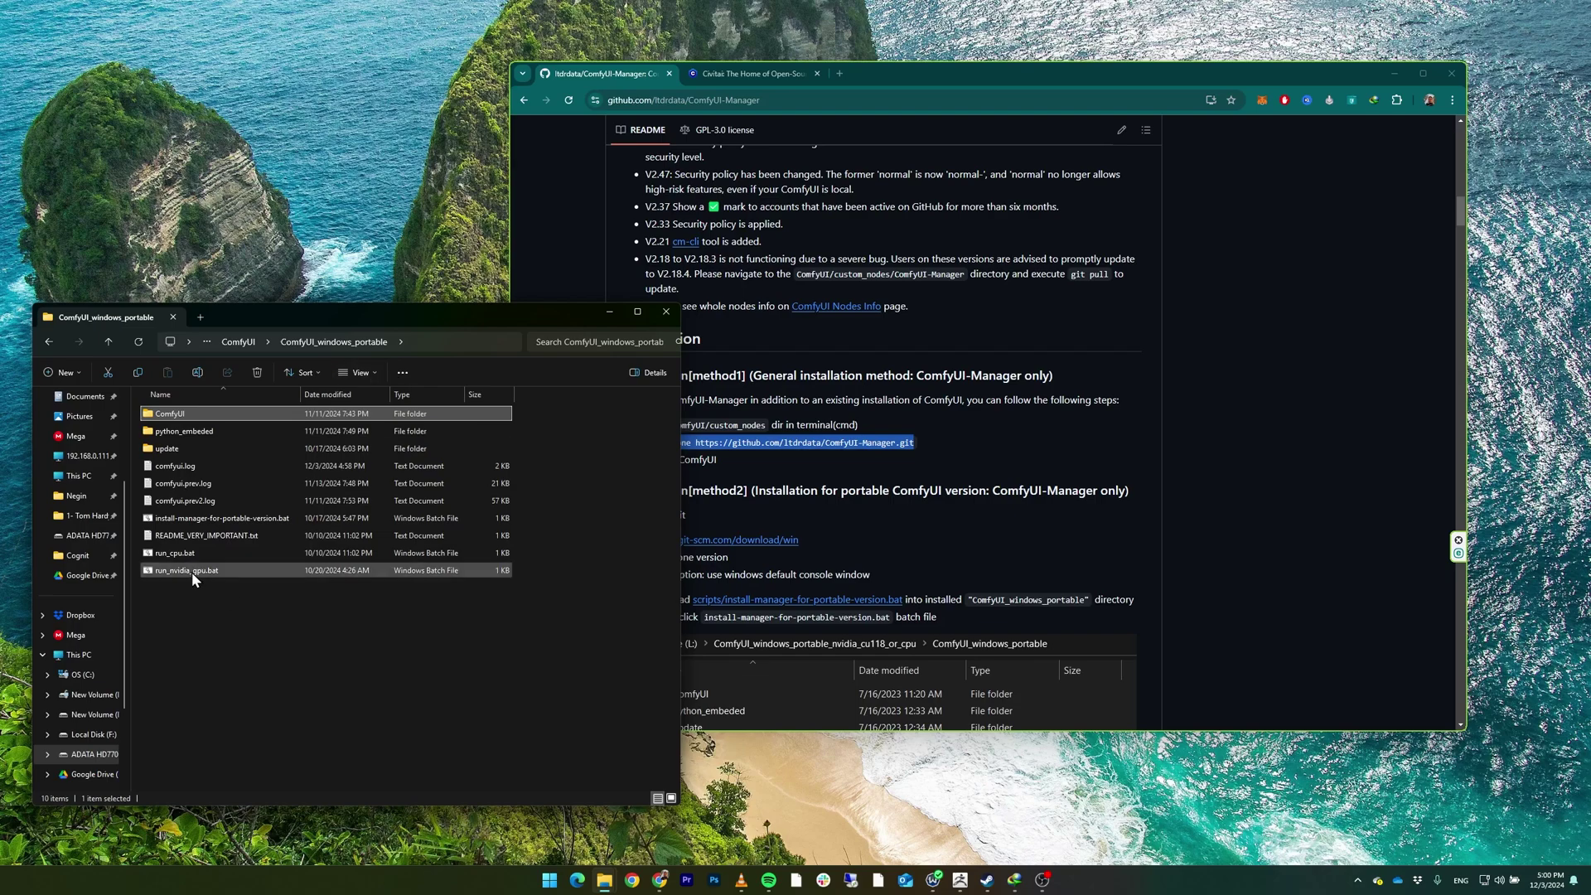
double_click(191, 571)
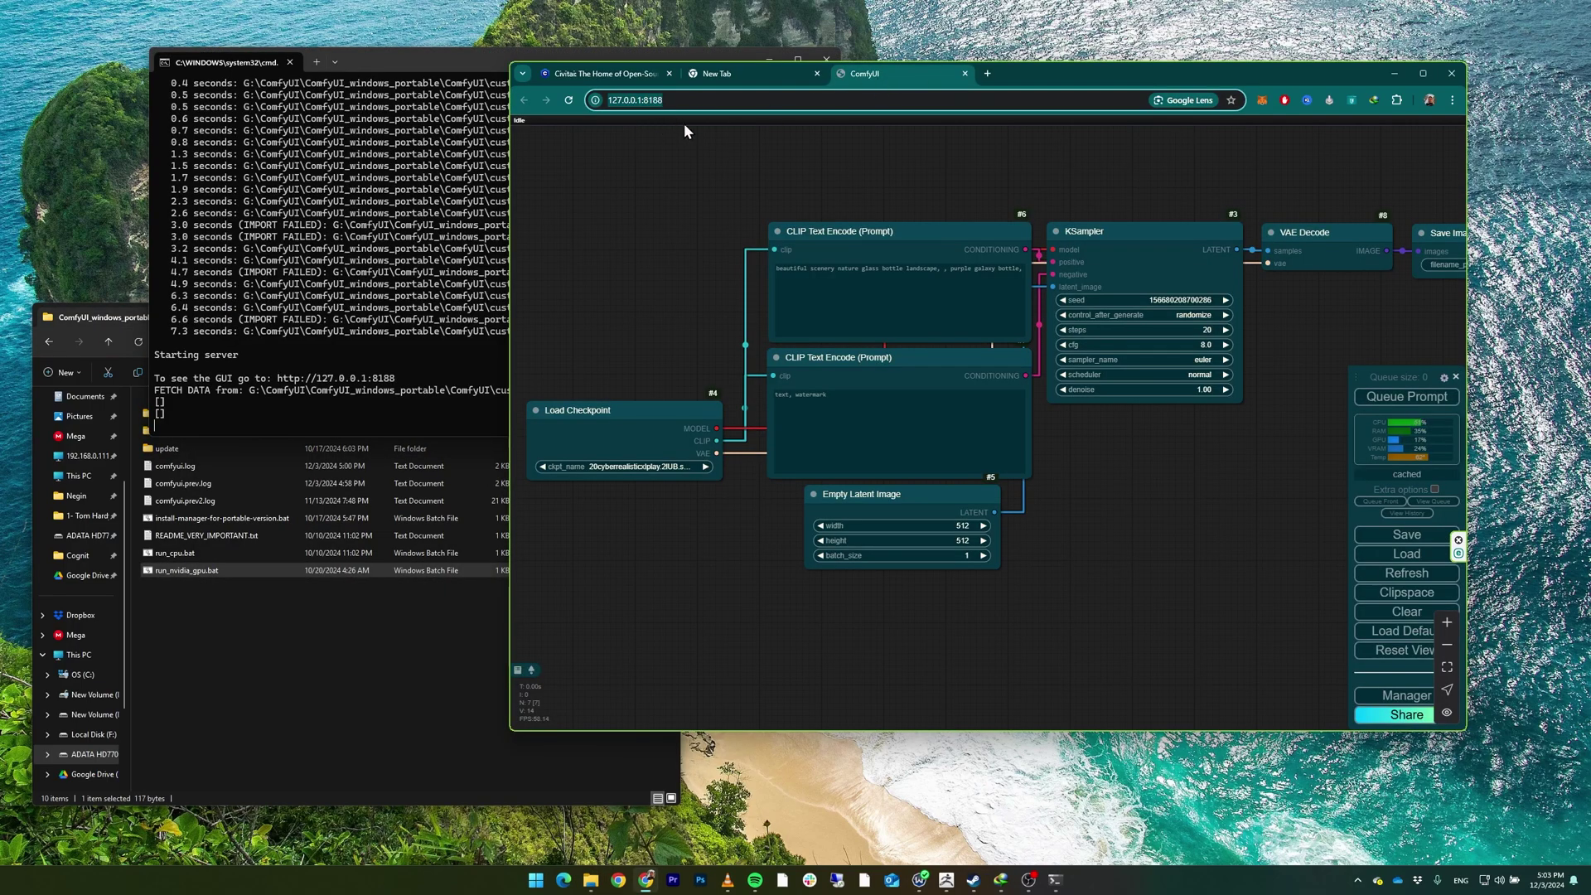
- Zoom out and pan the canvas, then Clear all default nodes and confirm with OK
scroll(1021, 176, down, 2)
scroll(1253, 344, down, 2)
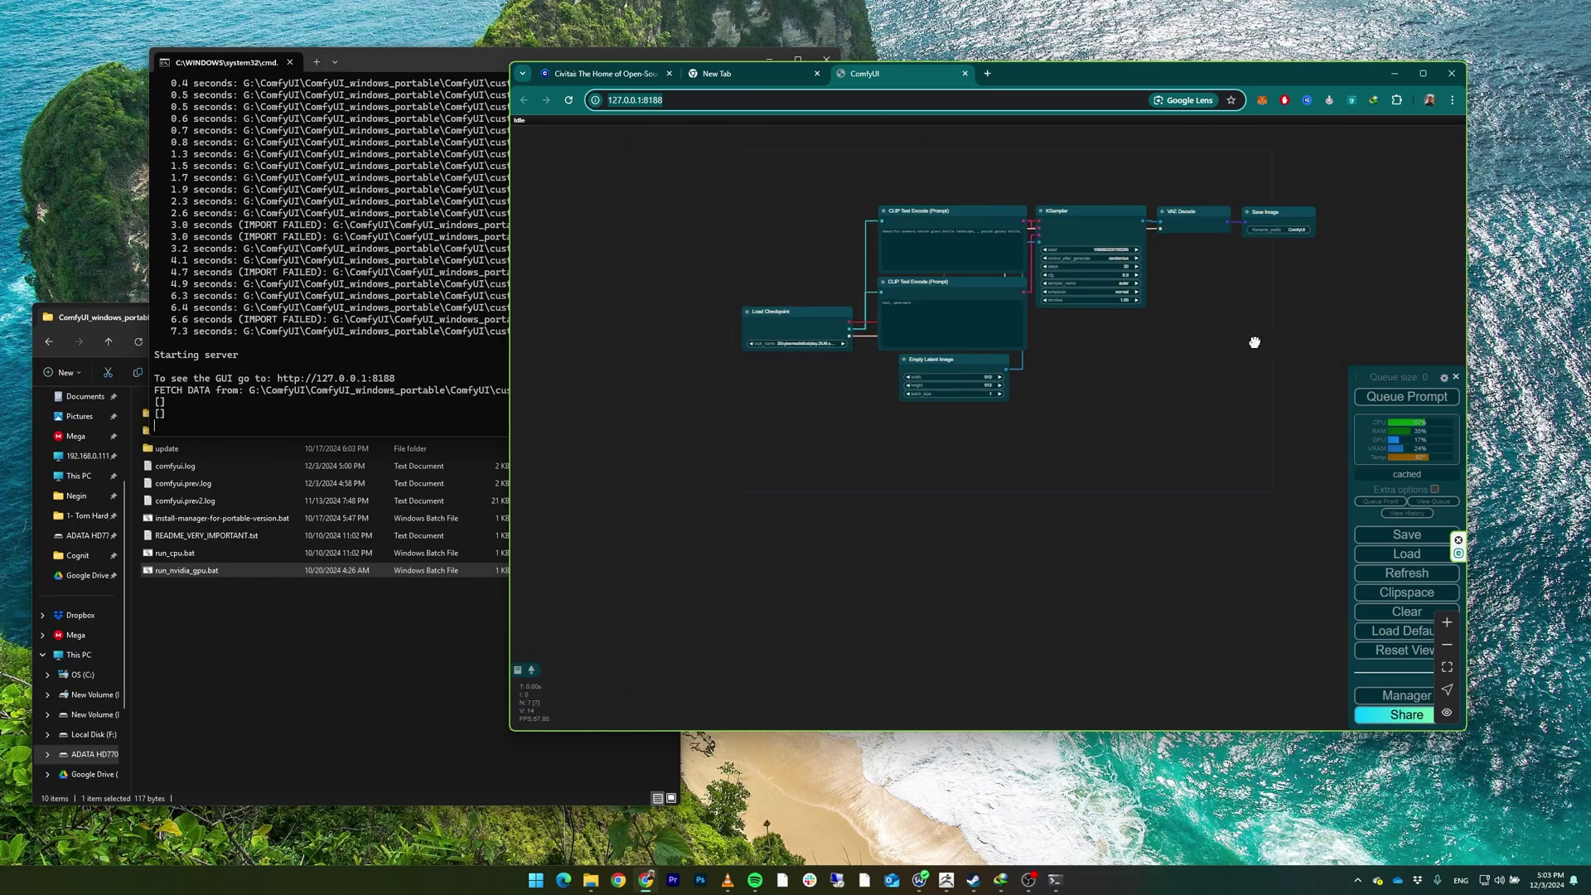
mouse_move(1253, 266)
mouse_down()
mouse_move(742, 565)
mouse_move(1308, 251)
mouse_up()
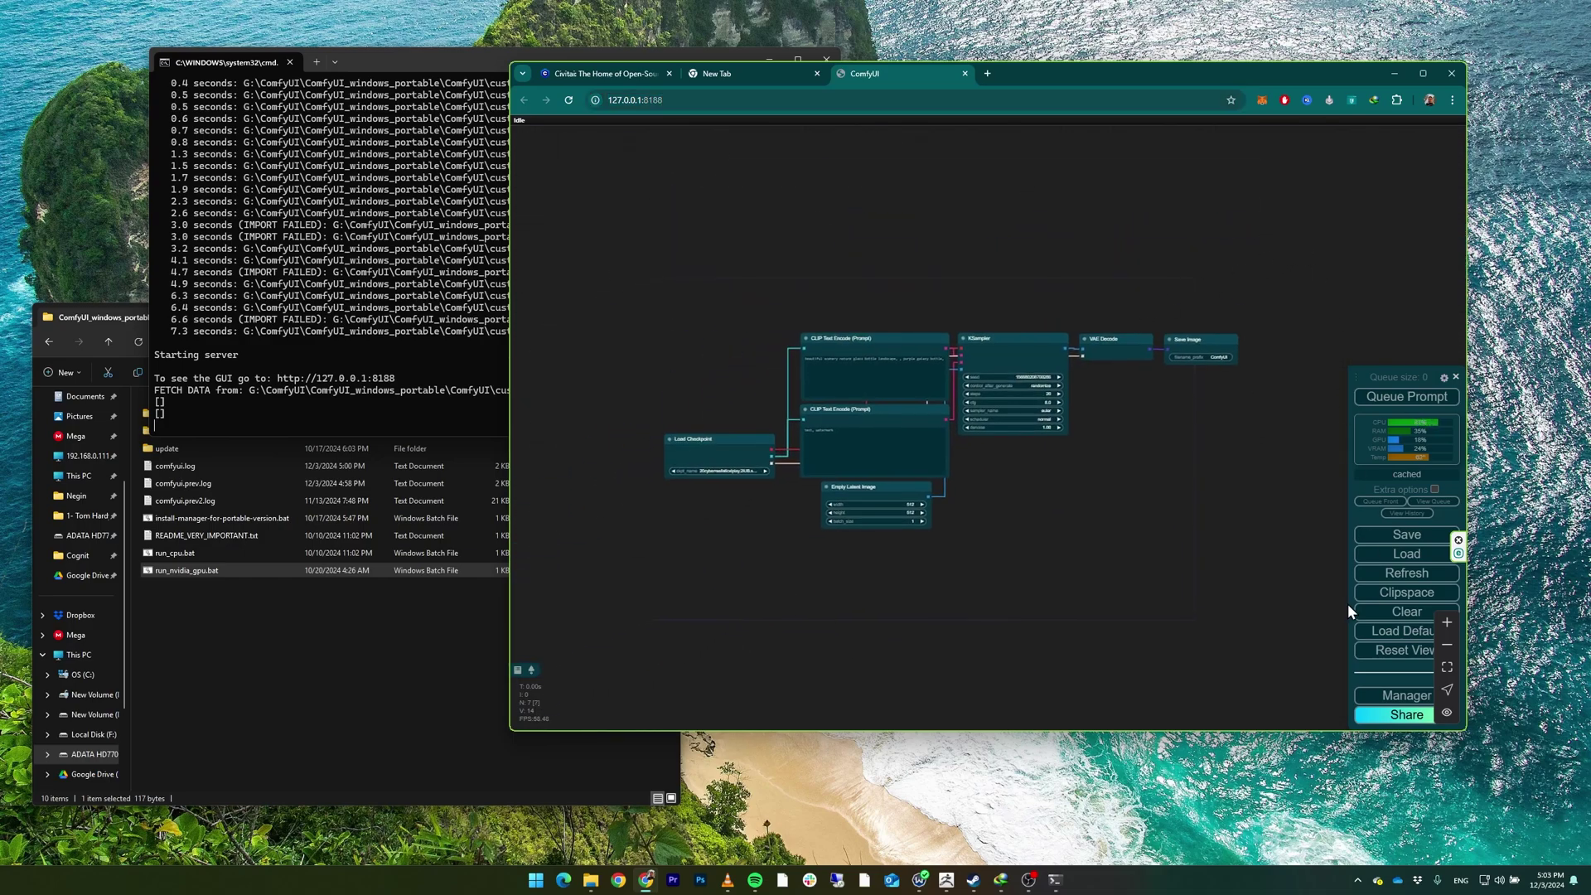
click(1401, 615)
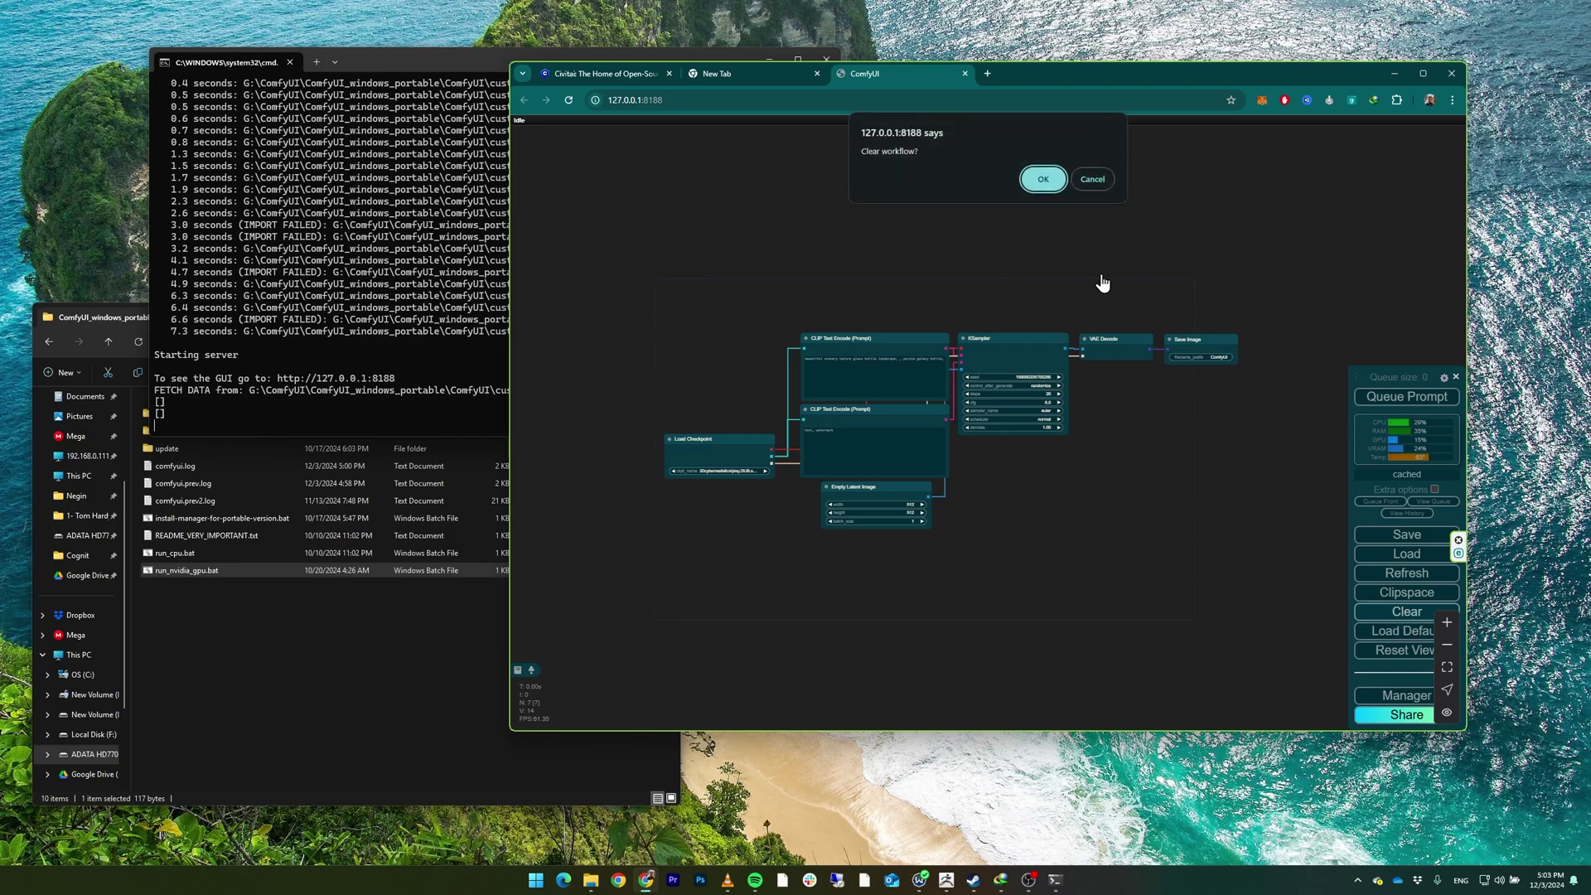
click(1043, 179)
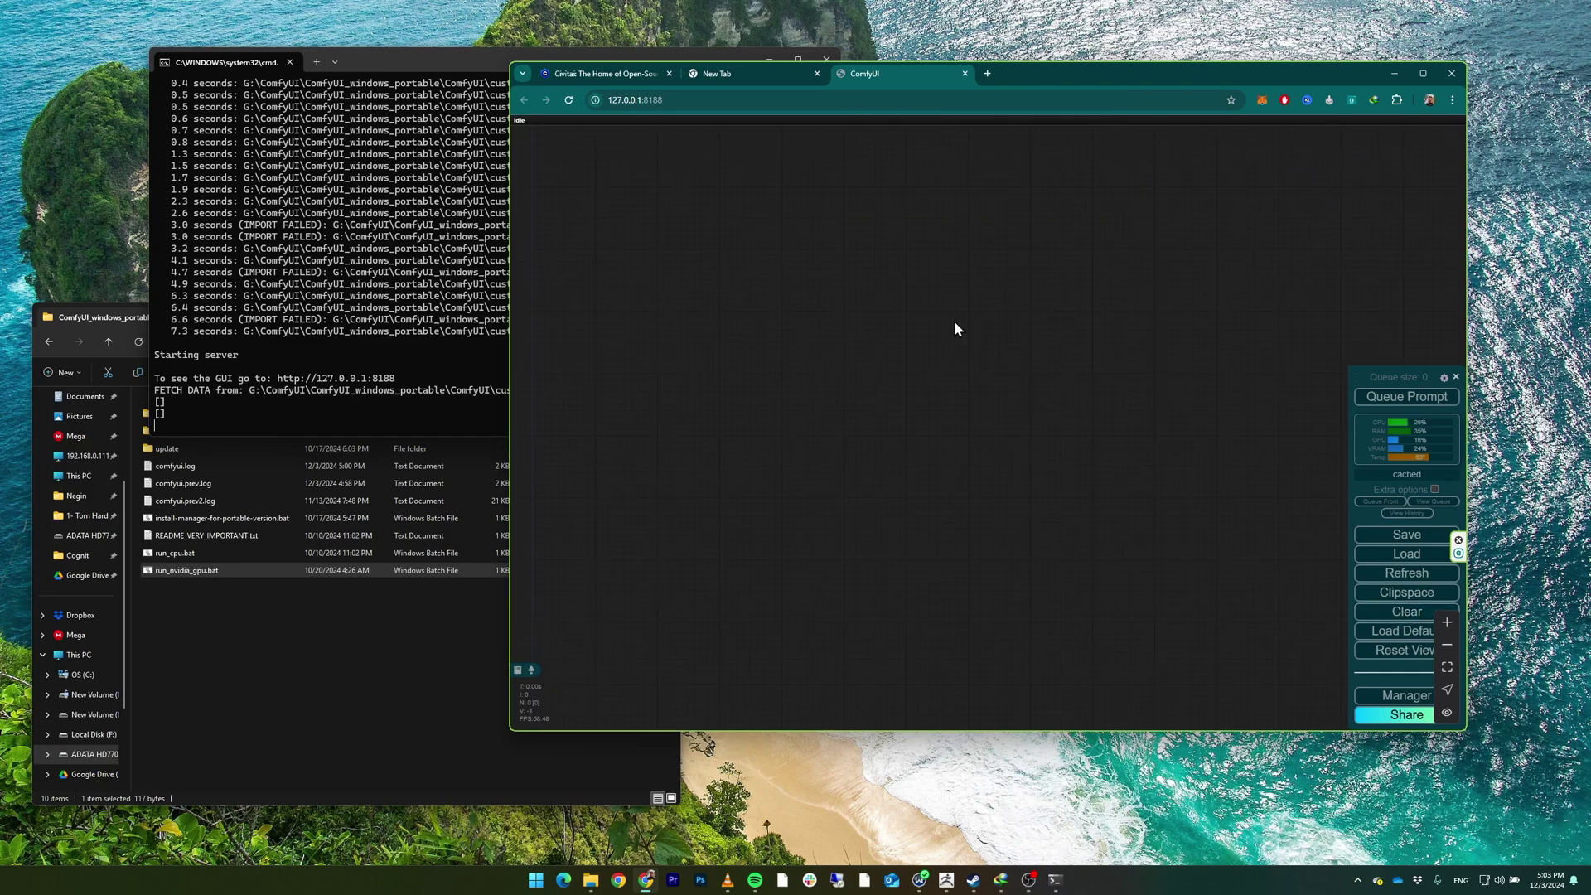